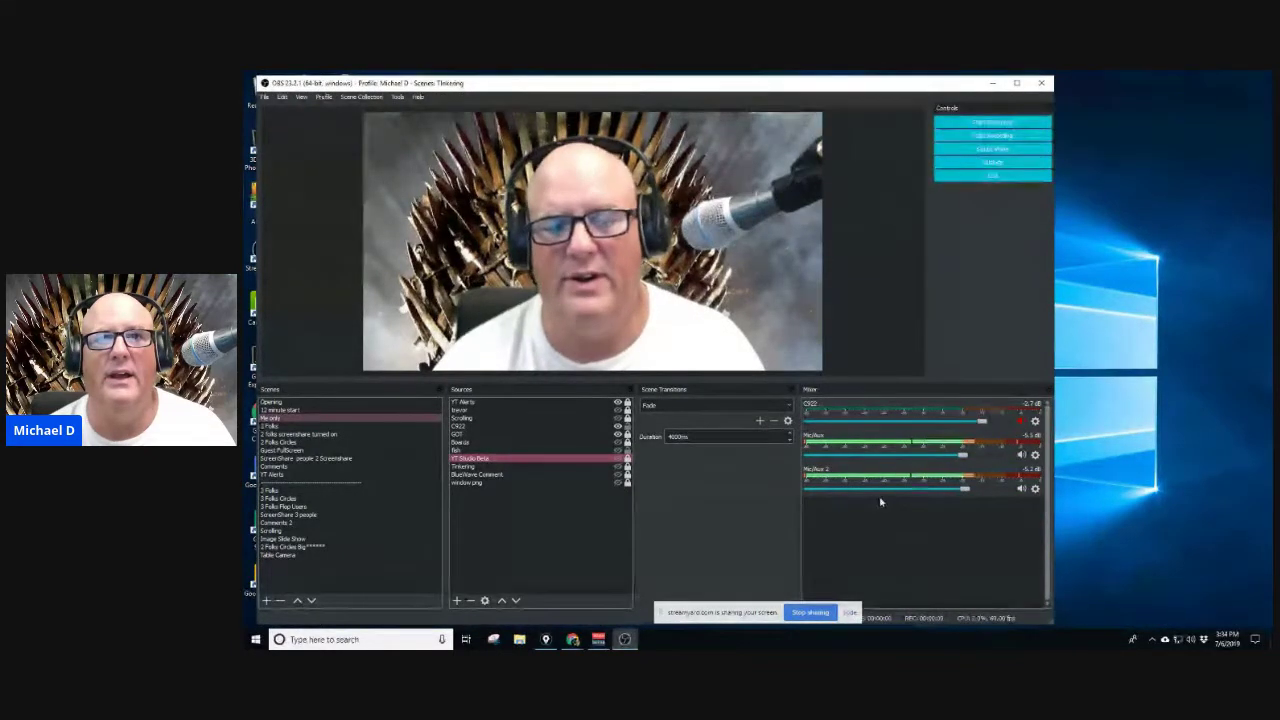
# Hide the screen-sharing notice and examine the Me only scene's sources, including C922, GOT and Scrolling, and their stacking order
pyautogui.click(850, 614)
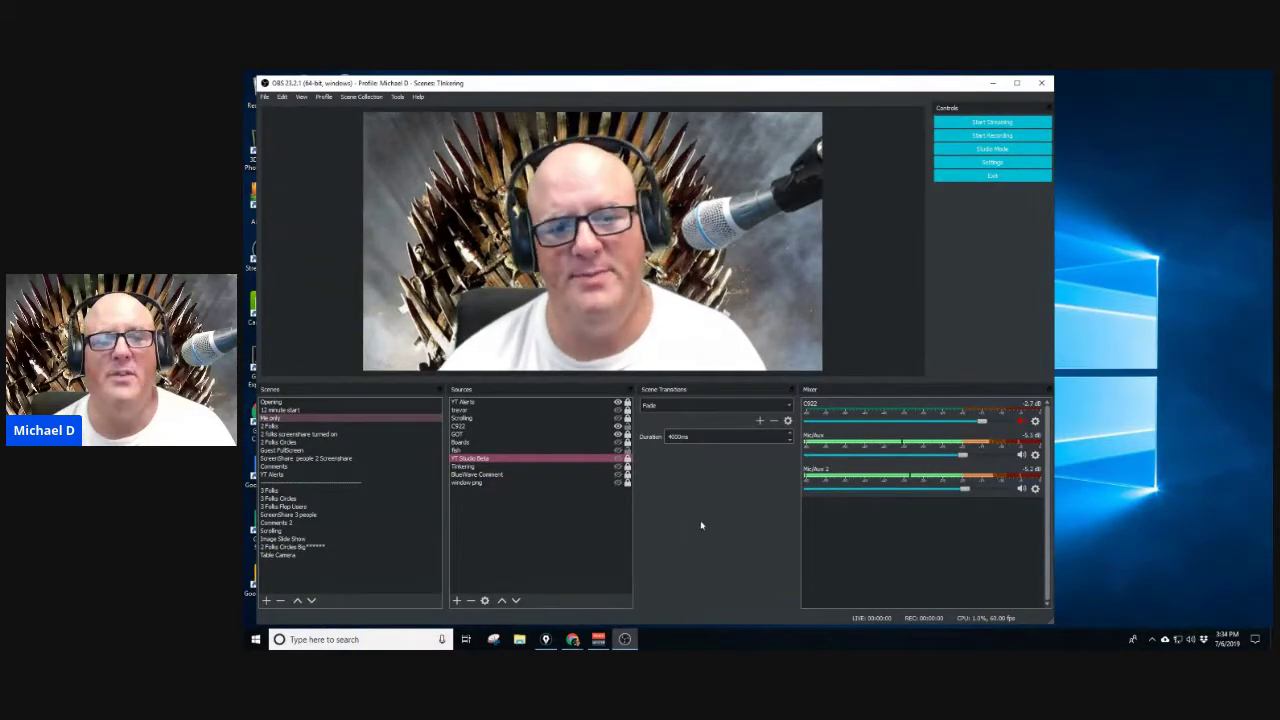
pyautogui.click(550, 452)
pyautogui.click(545, 427)
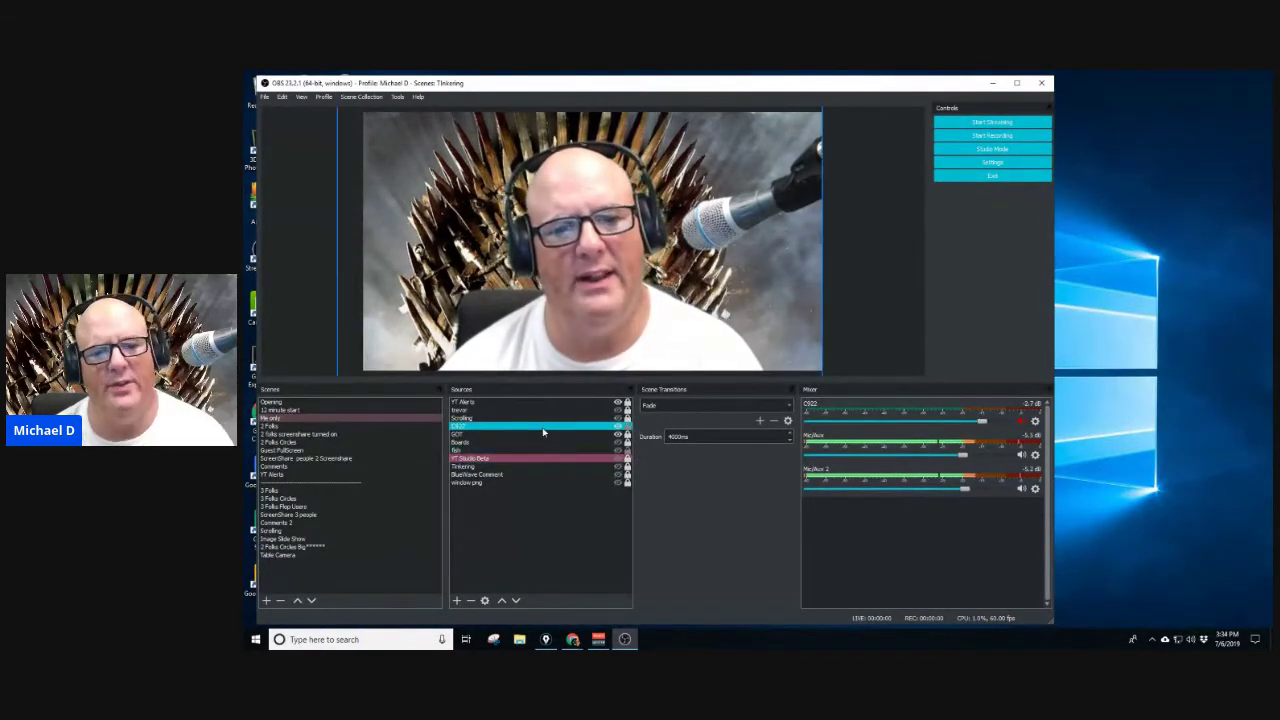
pyautogui.click(546, 420)
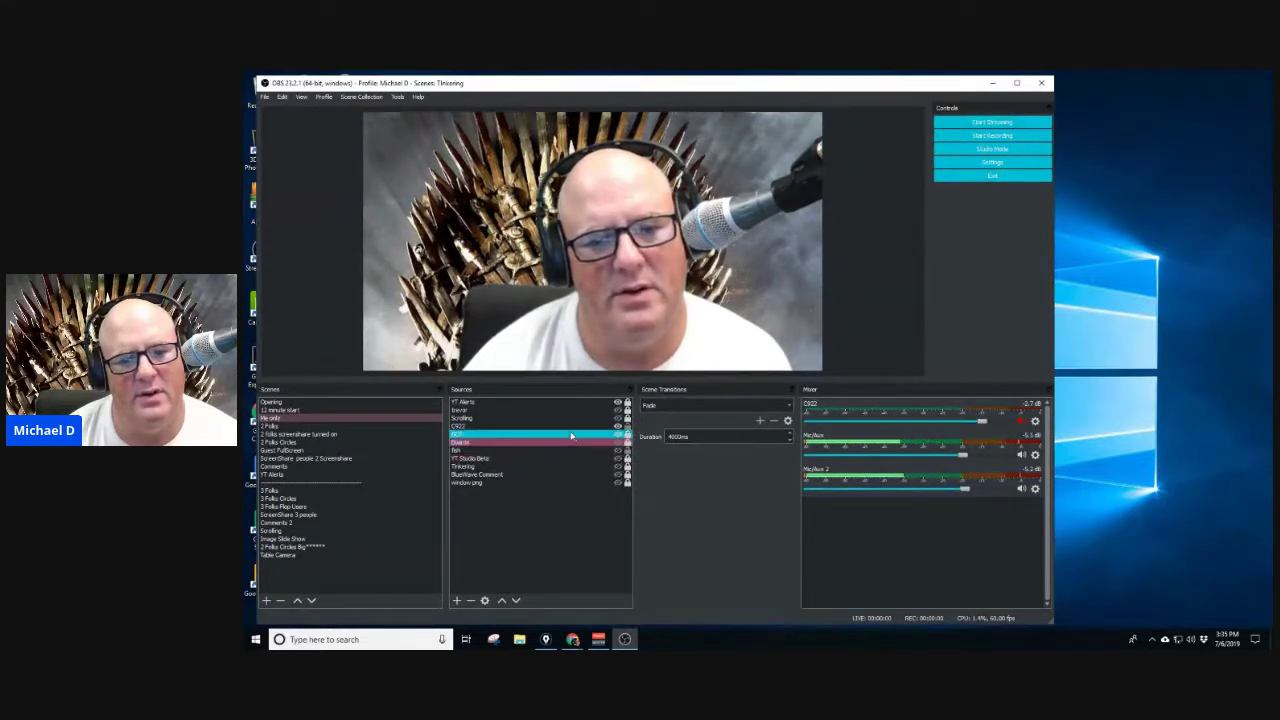
pyautogui.click(569, 426)
pyautogui.click(569, 434)
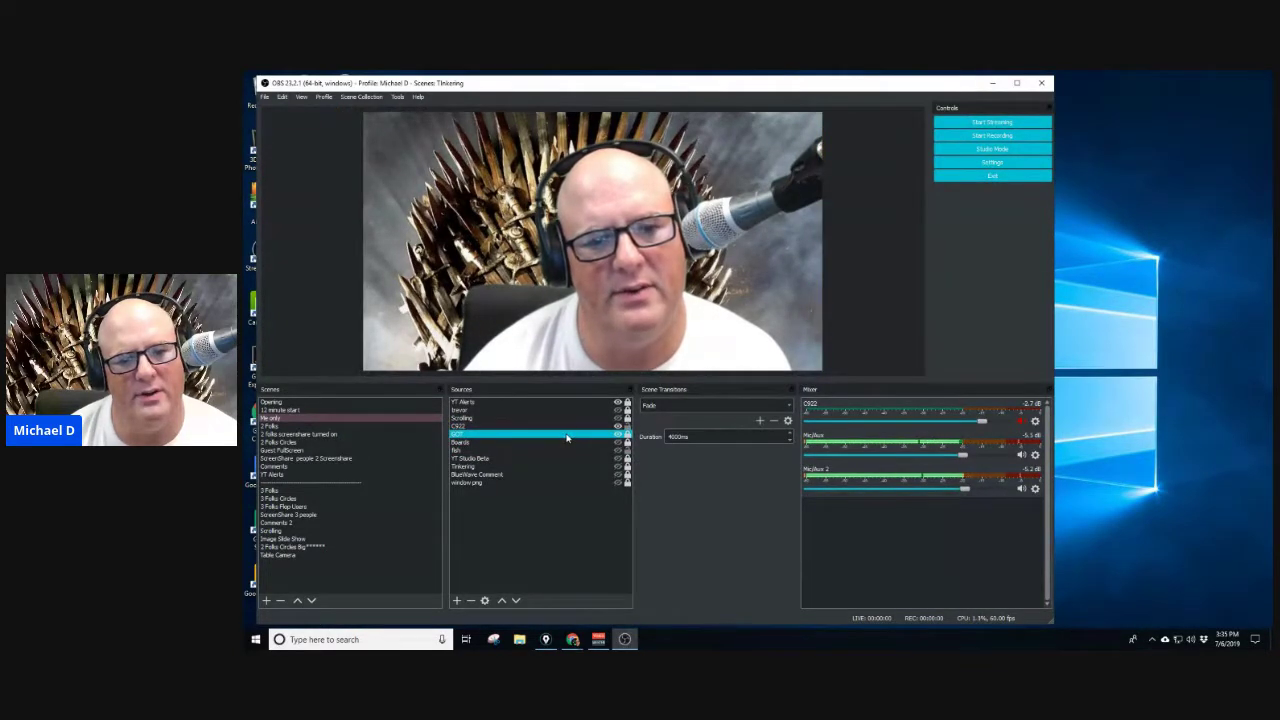
pyautogui.click(536, 427)
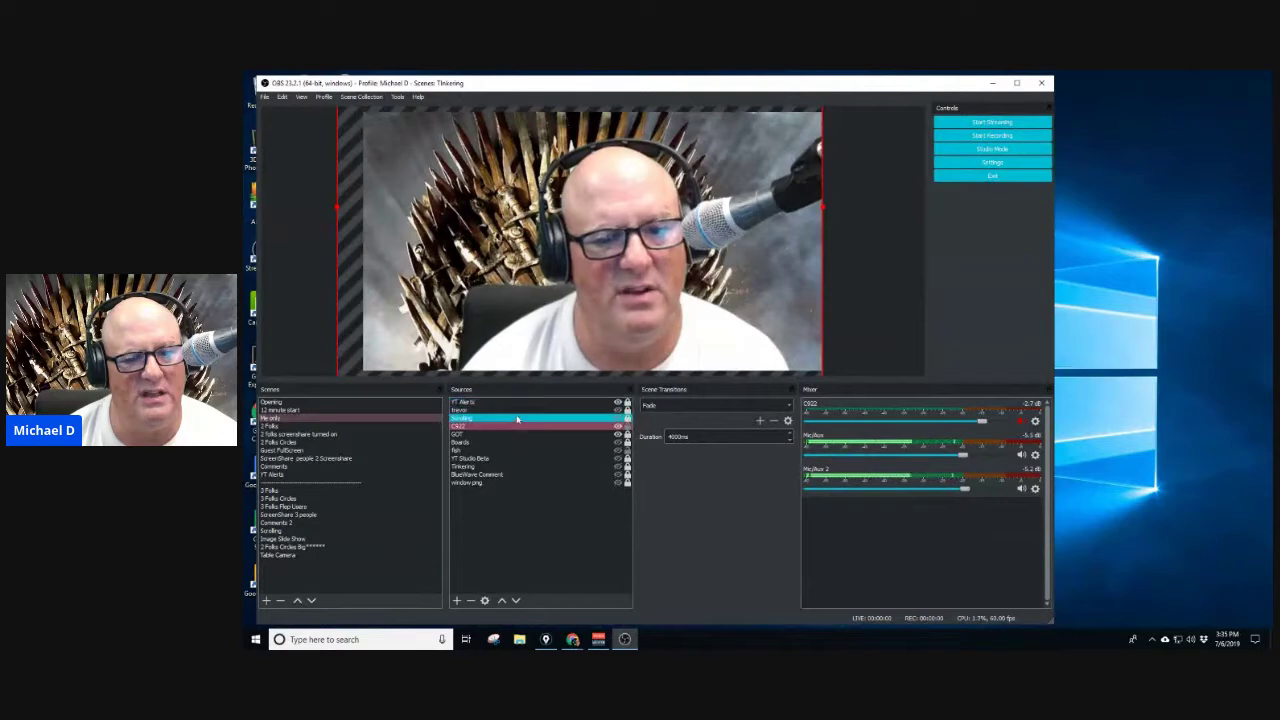
pyautogui.click(516, 410)
pyautogui.click(514, 419)
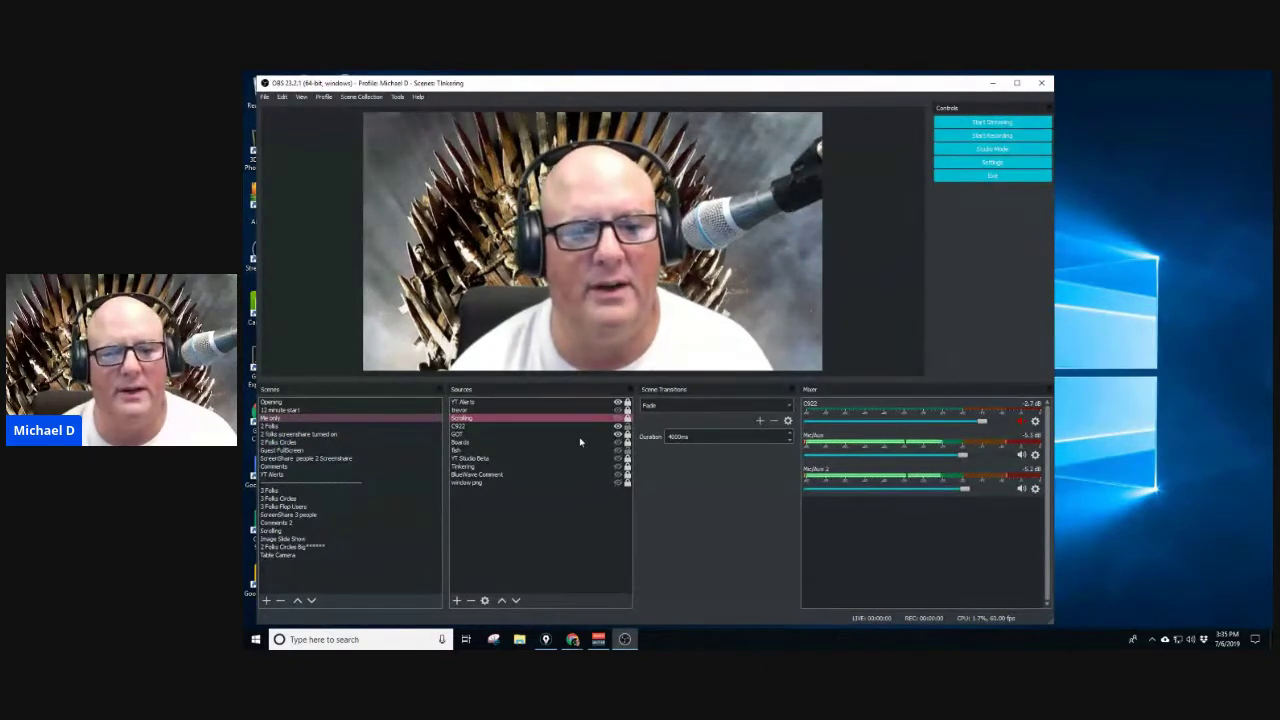
# Switch from the Me only scene to the 2 Folks Circles scene
pyautogui.moveTo(560, 431); pyautogui.dragTo(302, 446)
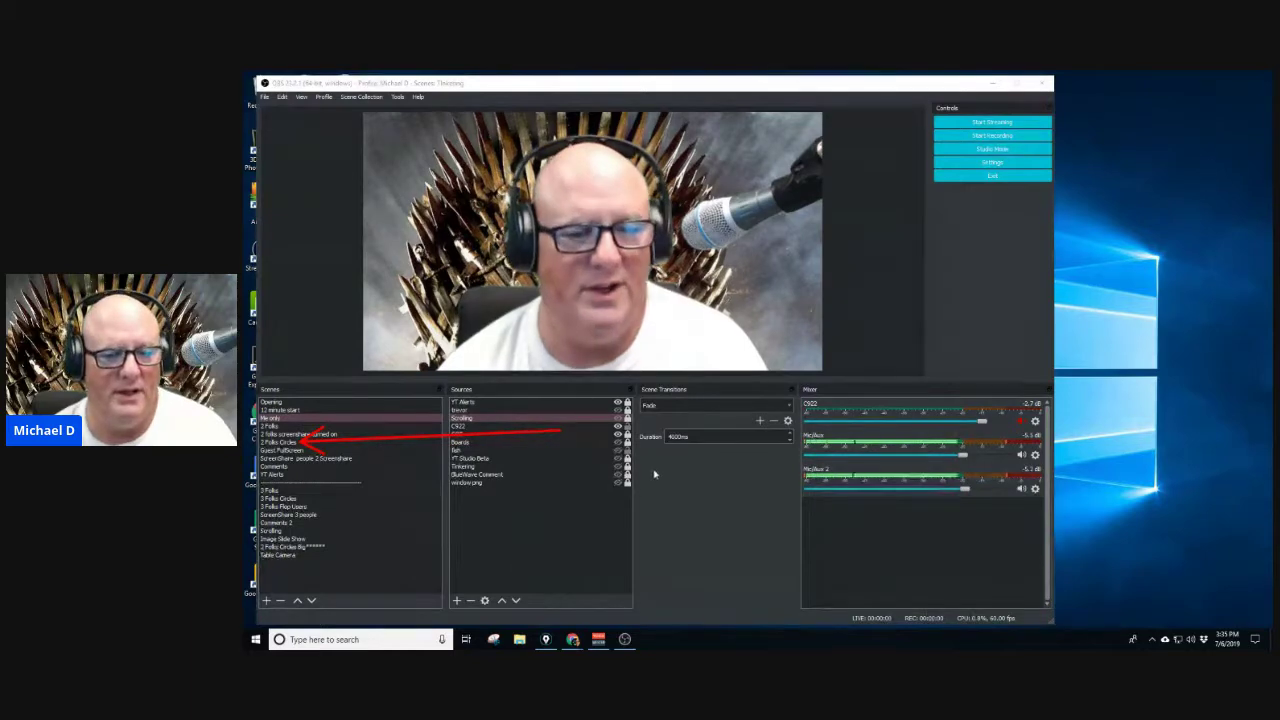
pyautogui.click(544, 419)
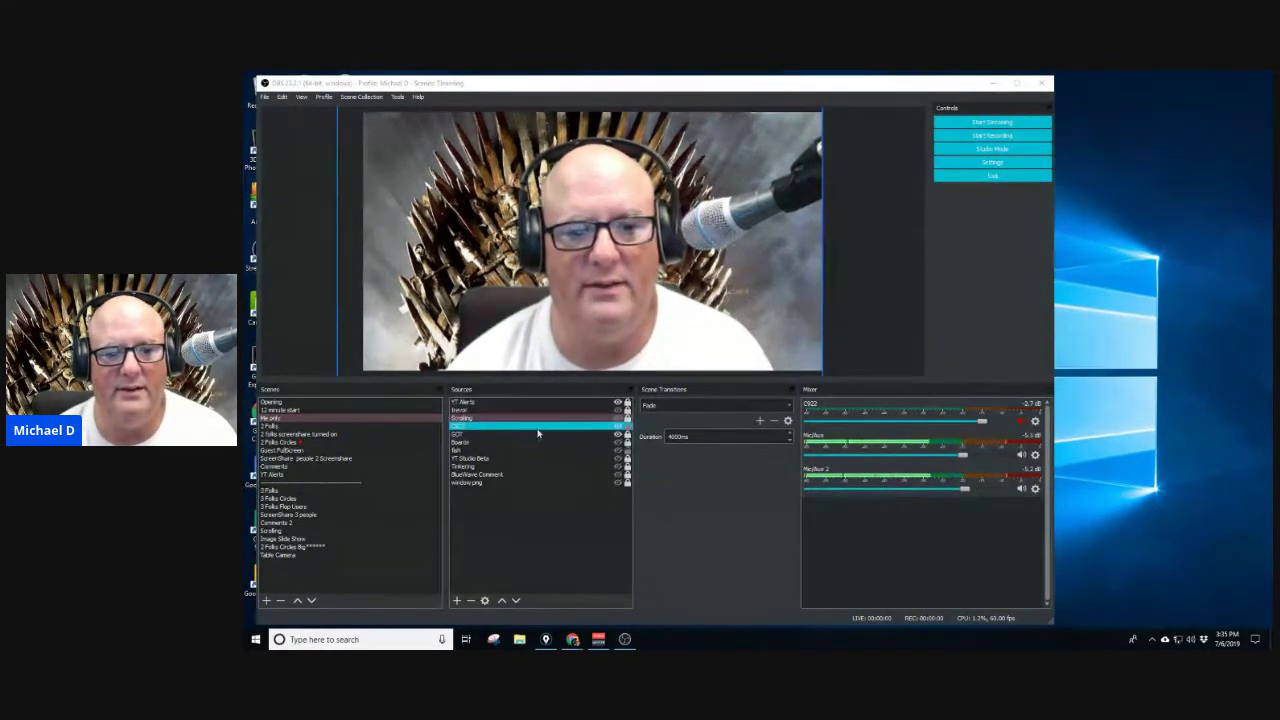
pyautogui.click(289, 436)
pyautogui.click(289, 442)
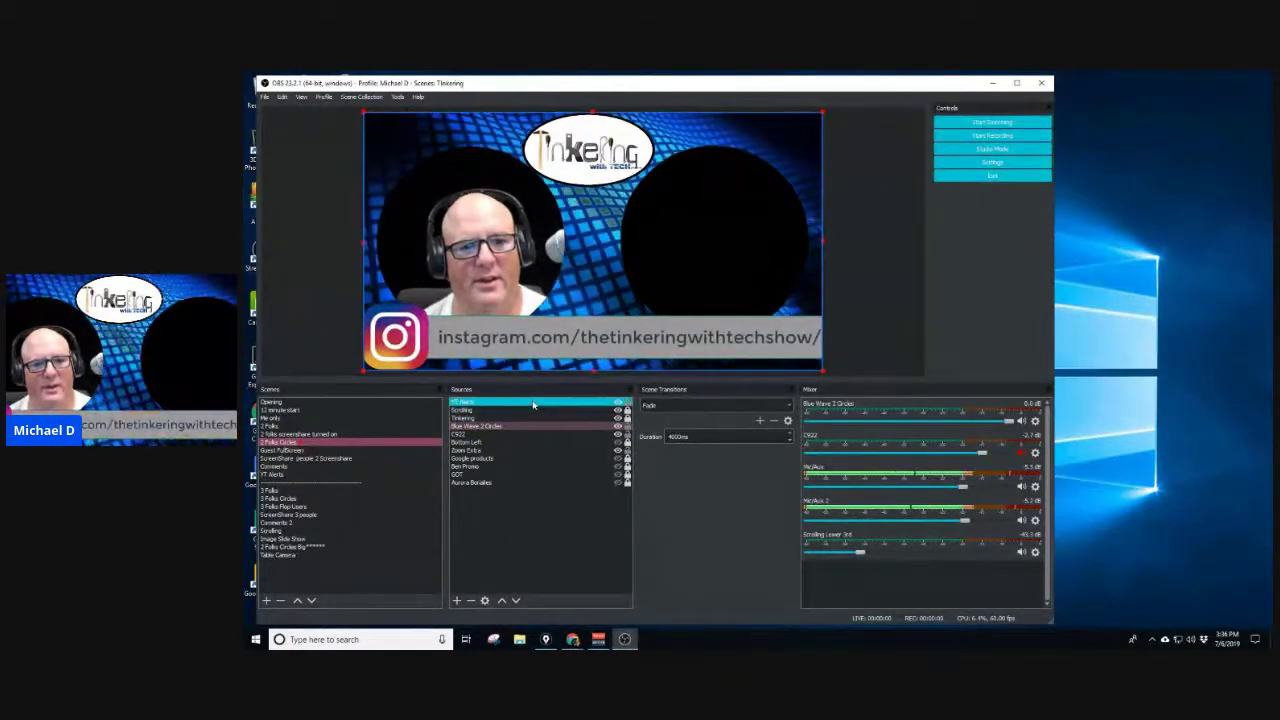
# Examine the layered sources of the 2 Folks Circles scene and the properties of its C922 camera source
pyautogui.click(534, 403)
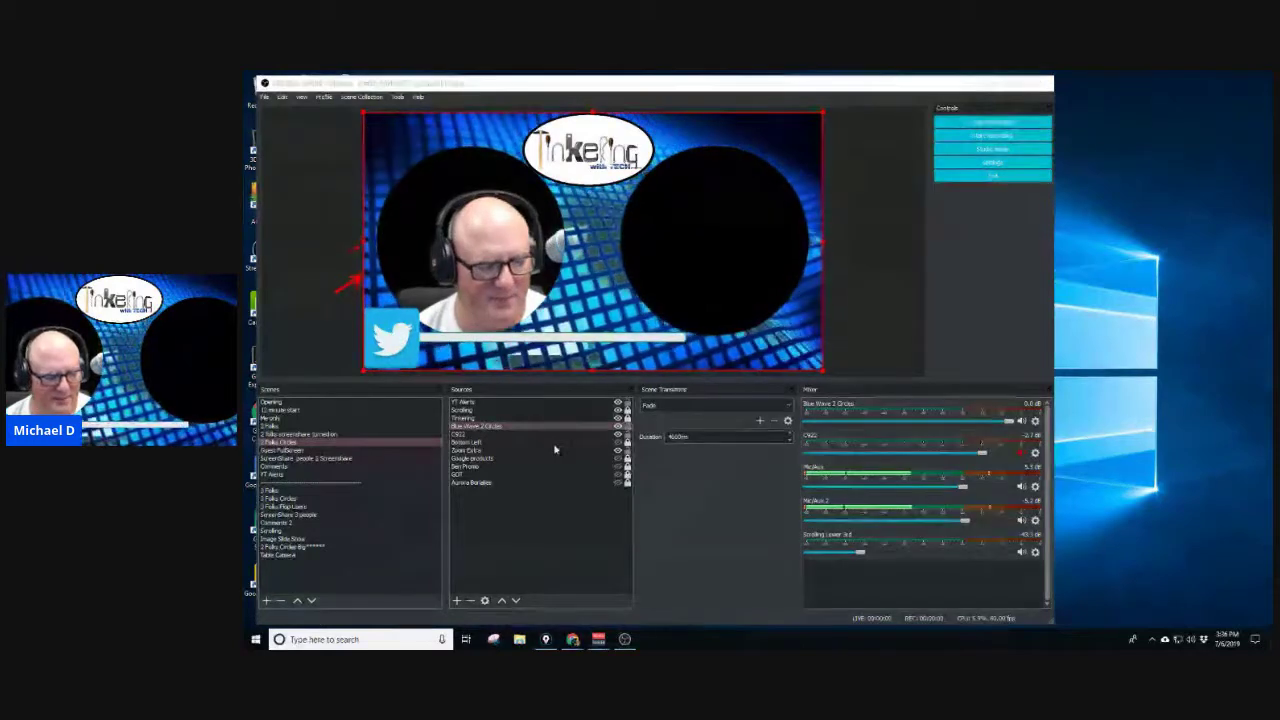
pyautogui.moveTo(546, 443); pyautogui.dragTo(508, 413)
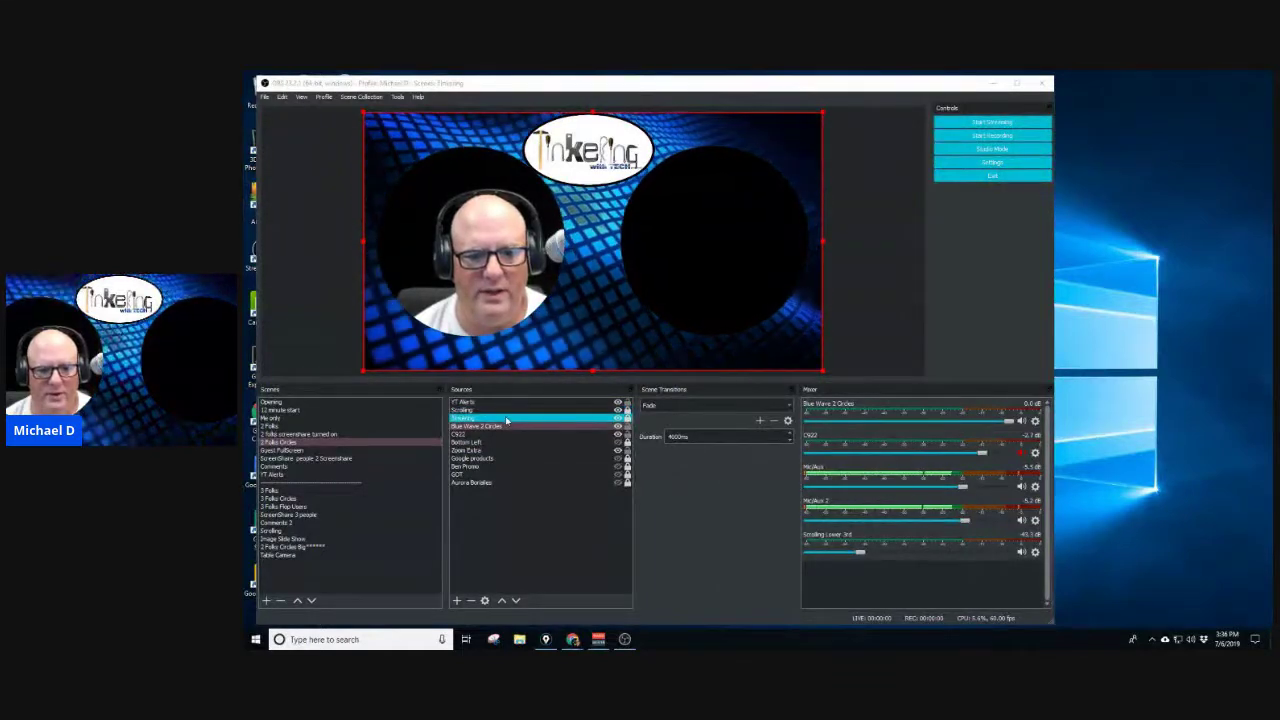
pyautogui.click(507, 421)
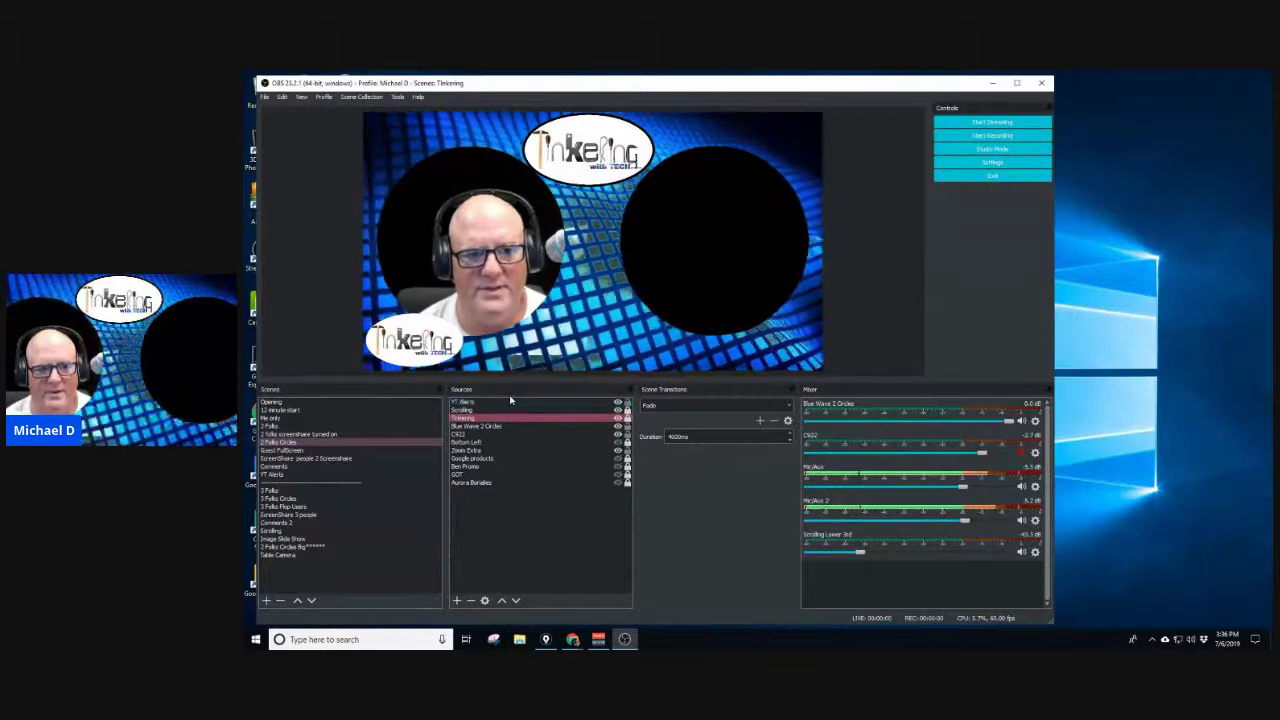
pyautogui.click(511, 401)
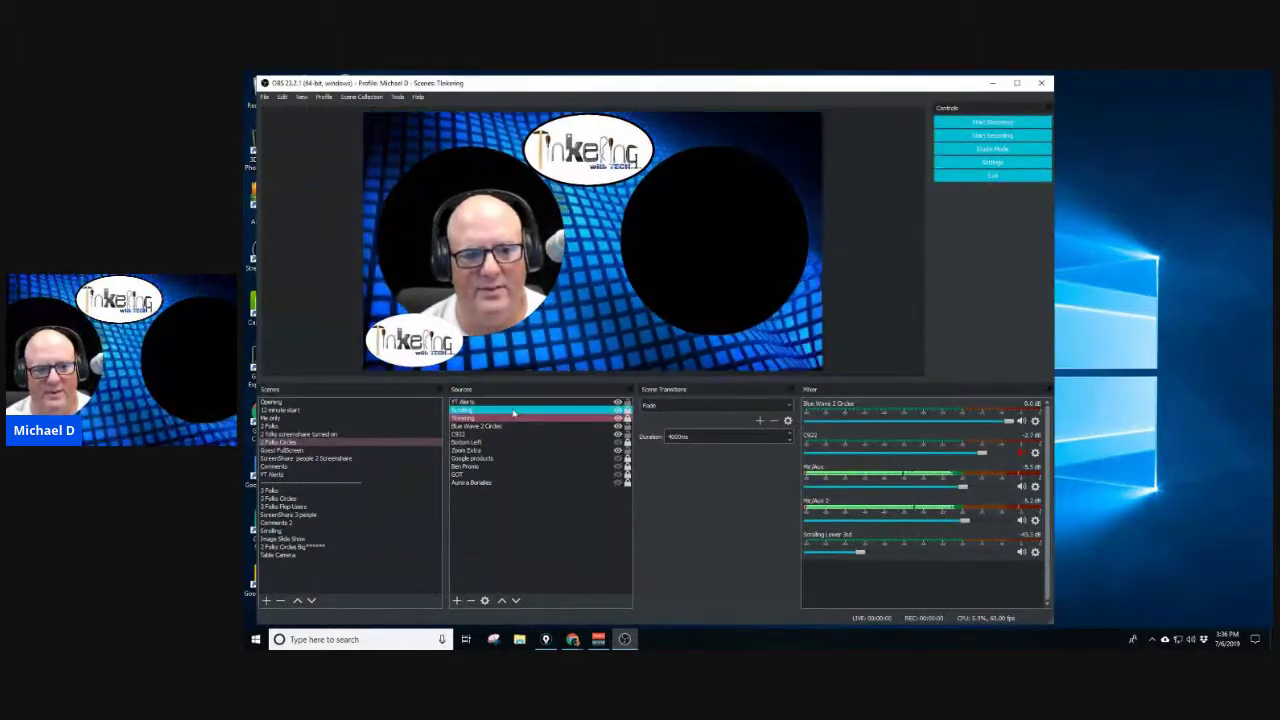
pyautogui.click(515, 434)
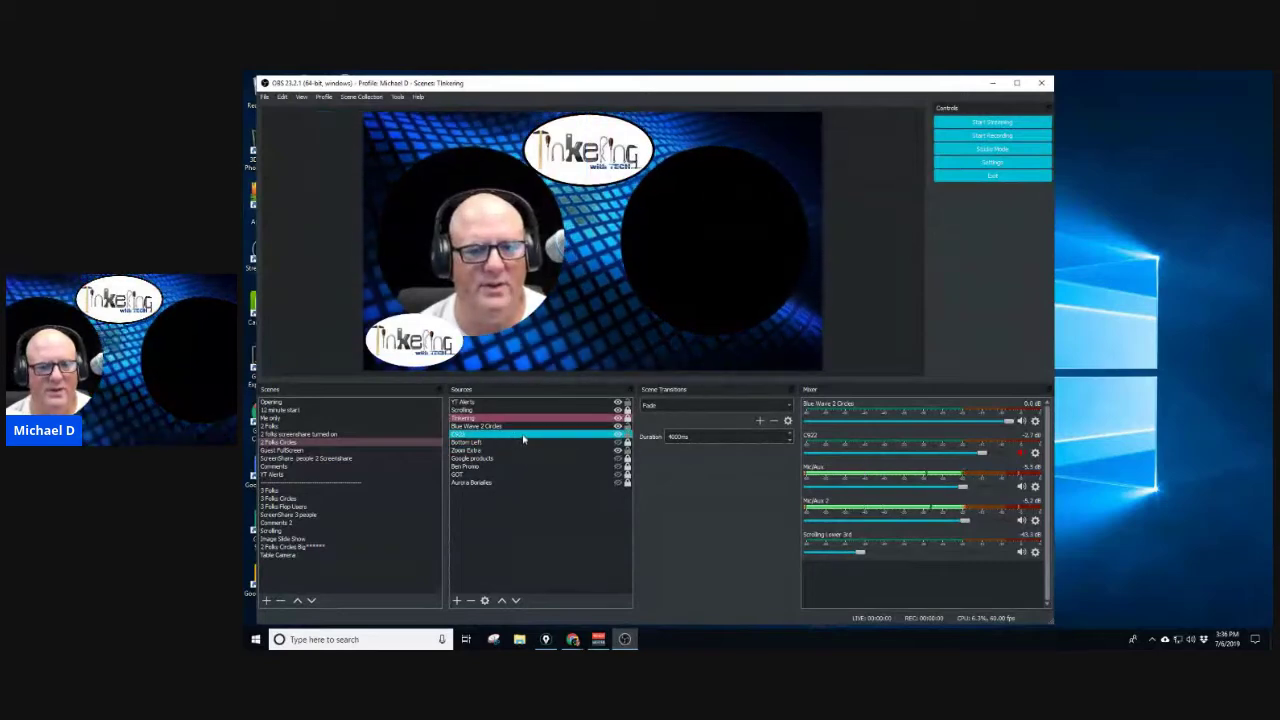
pyautogui.click(525, 435)
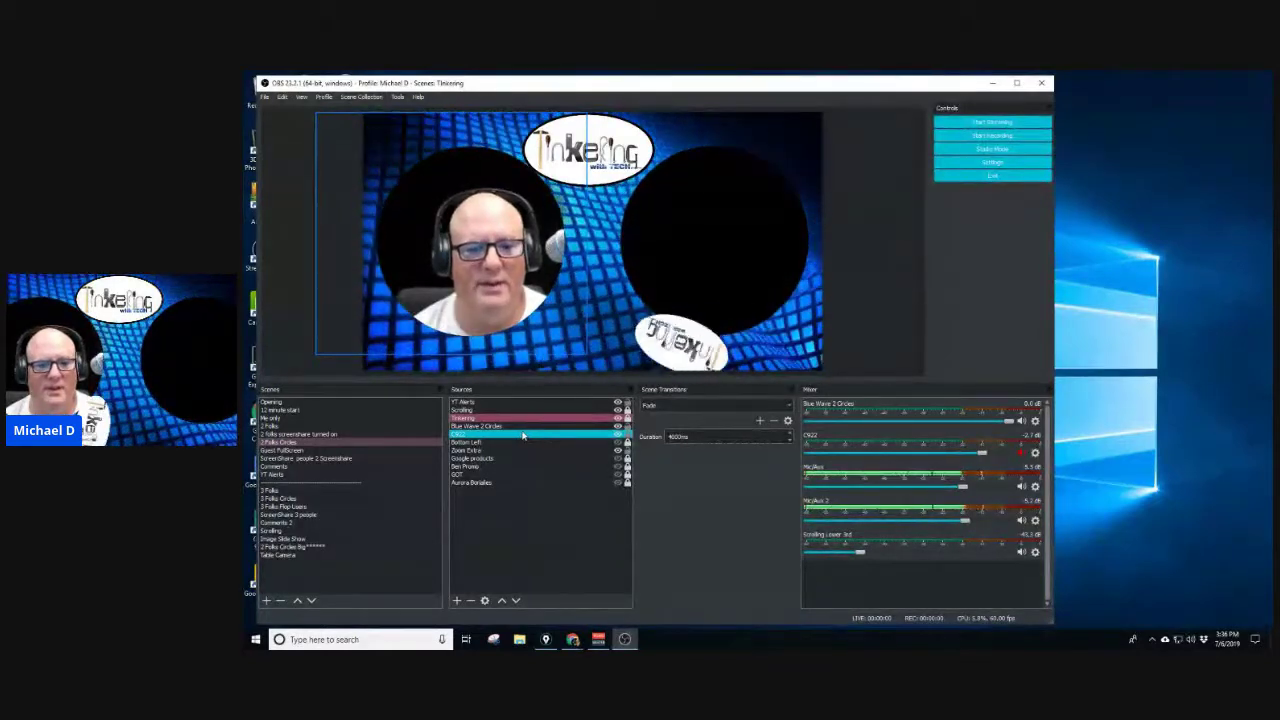
pyautogui.doubleClick(522, 435)
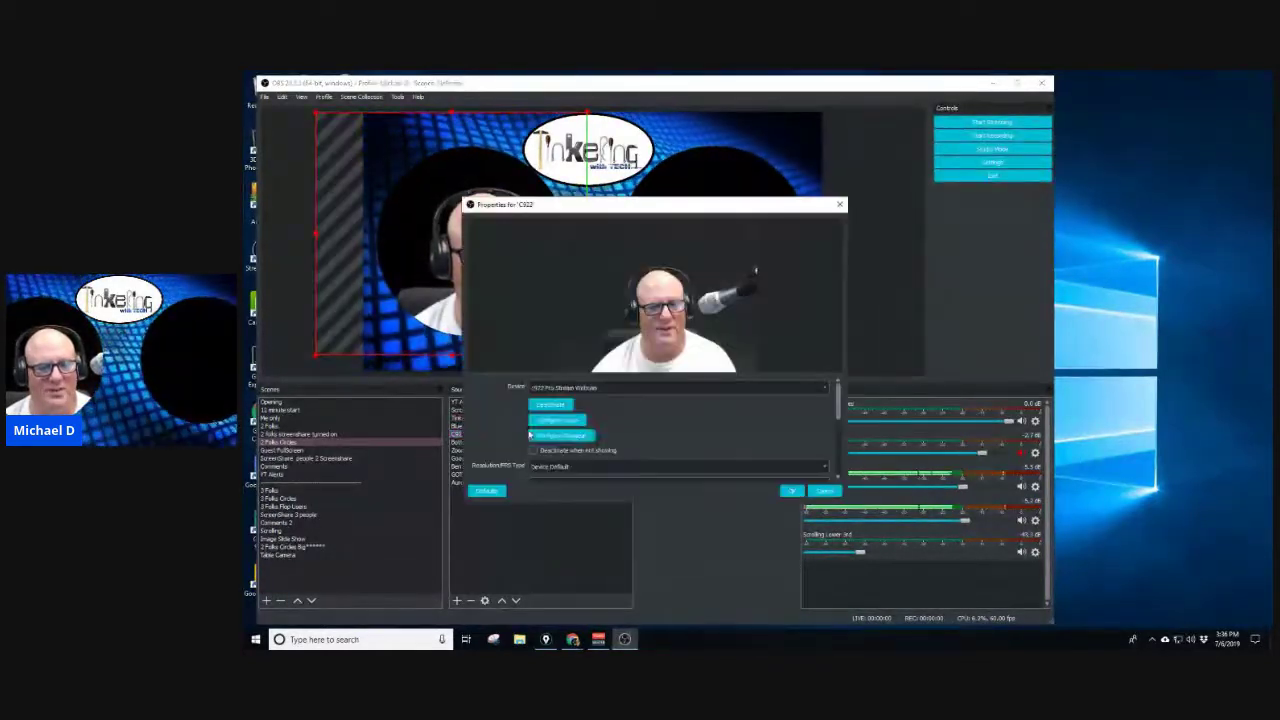
pyautogui.click(823, 491)
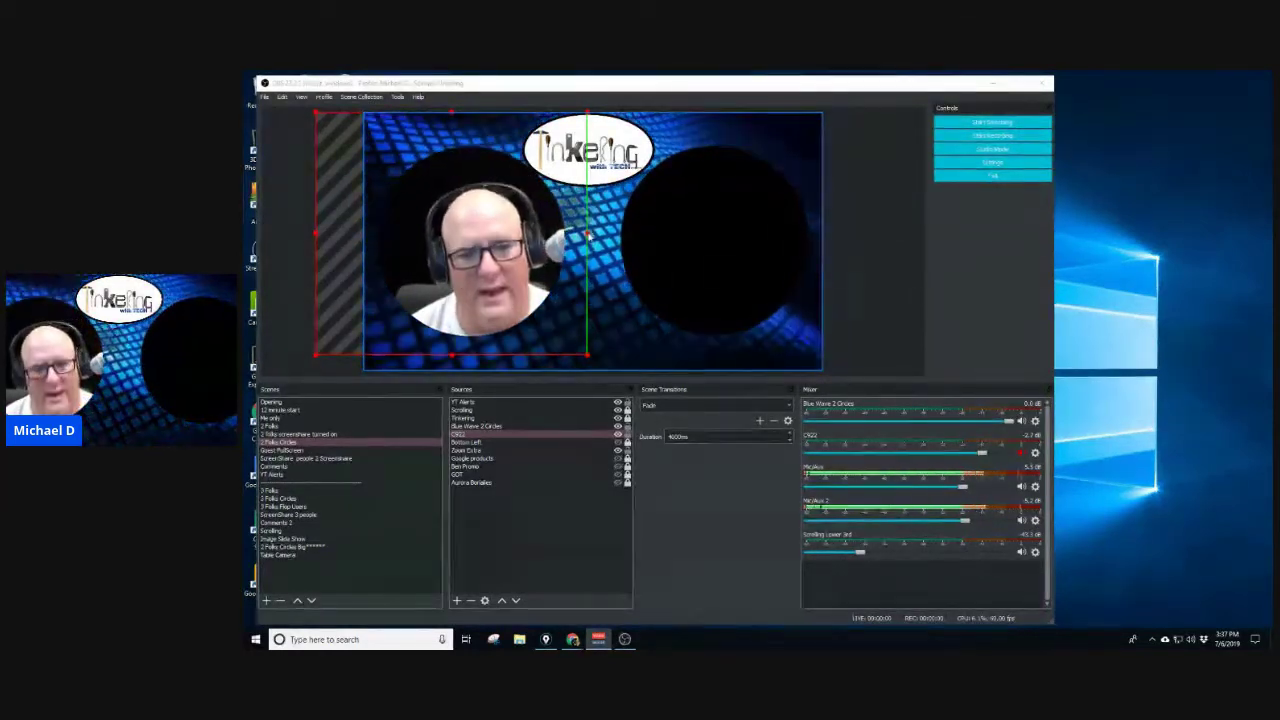
# Crop the right edge of the C922 camera source slightly inward in the preview
pyautogui.moveTo(588, 236); pyautogui.dragTo(519, 249)
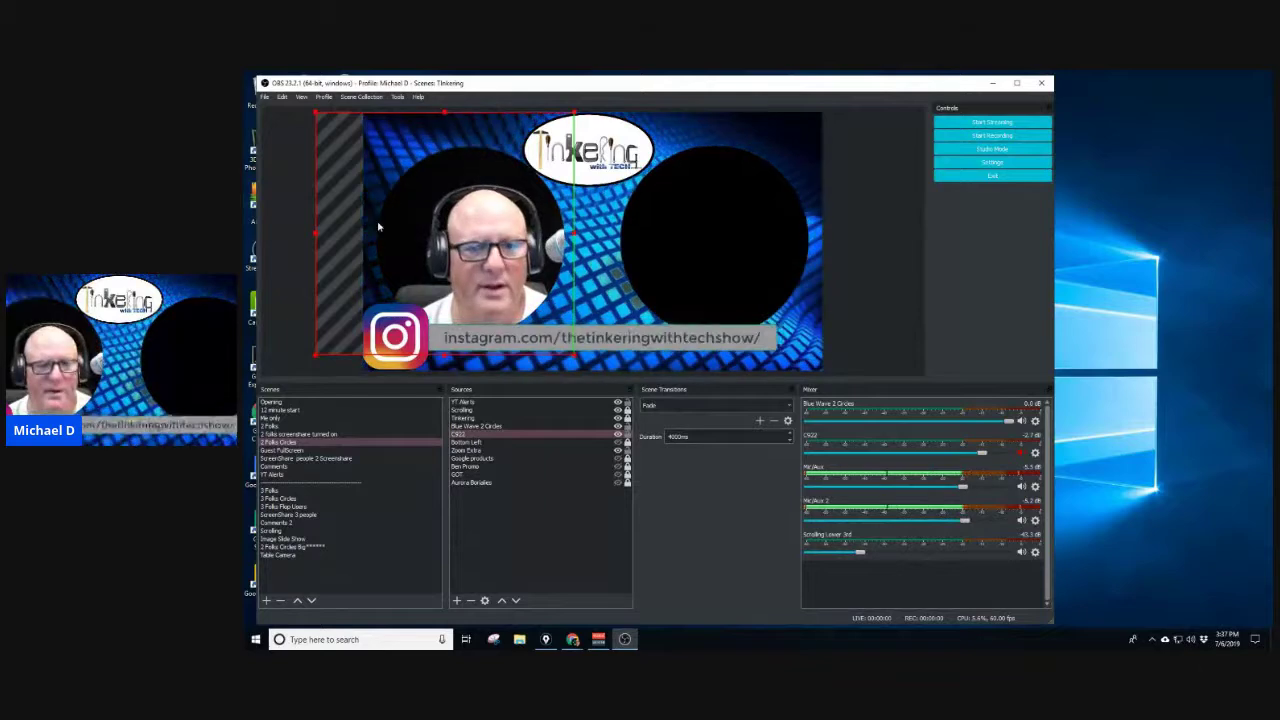
pyautogui.moveTo(316, 118)
pyautogui.mouseDown()
pyautogui.moveTo(367, 250)
pyautogui.moveTo(362, 350)
pyautogui.mouseUp()
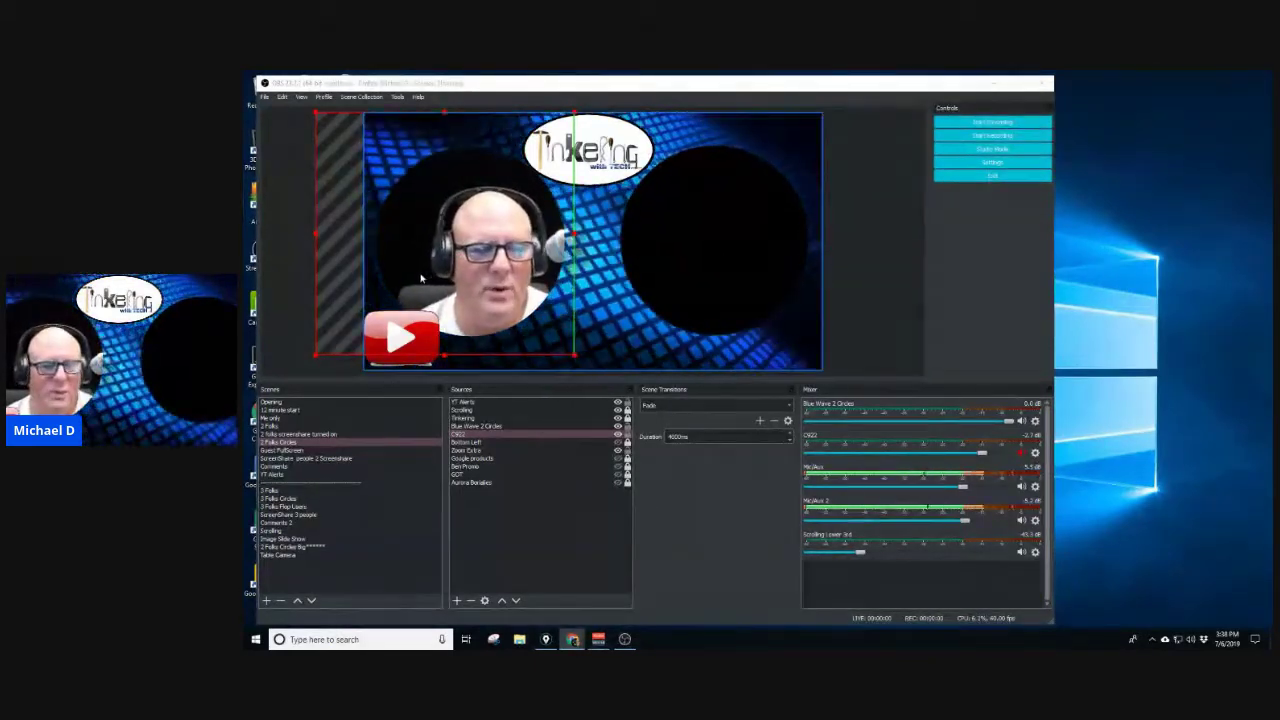
pyautogui.click(545, 476)
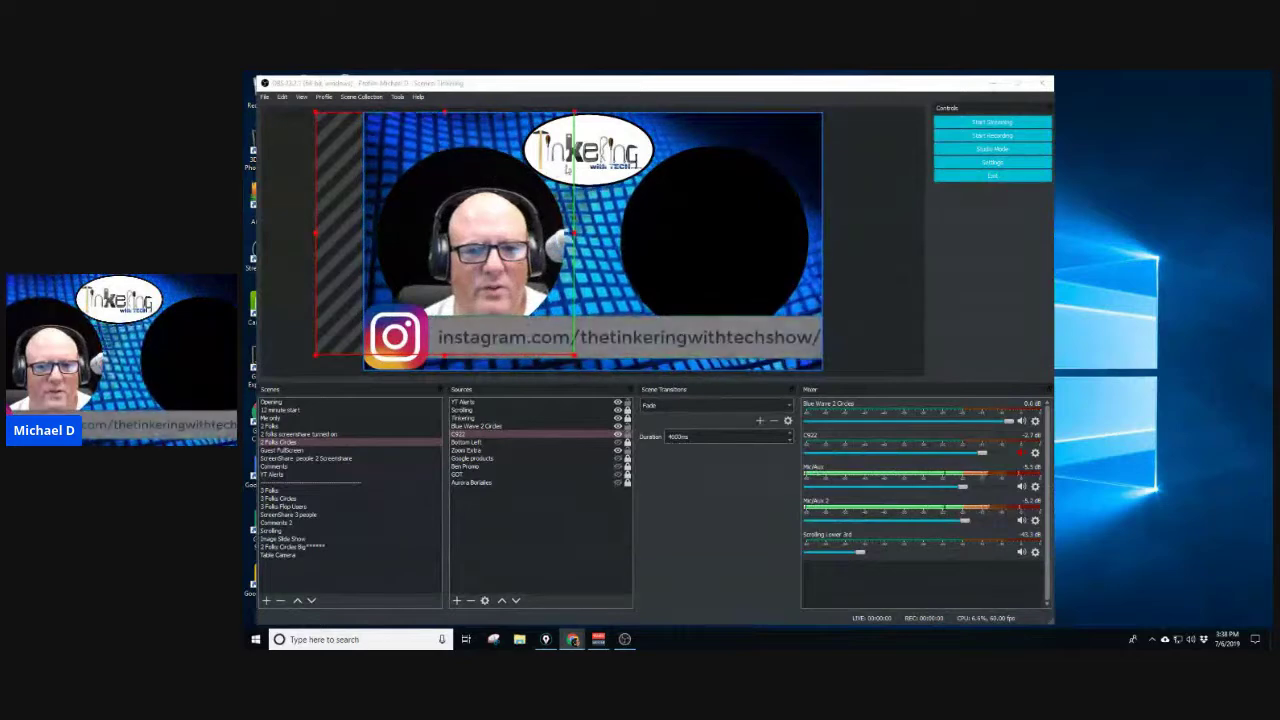
# Compare the Me only and Guest FullScreen scenes, and return to the 2 Folks Circles scene
pyautogui.click(315, 420)
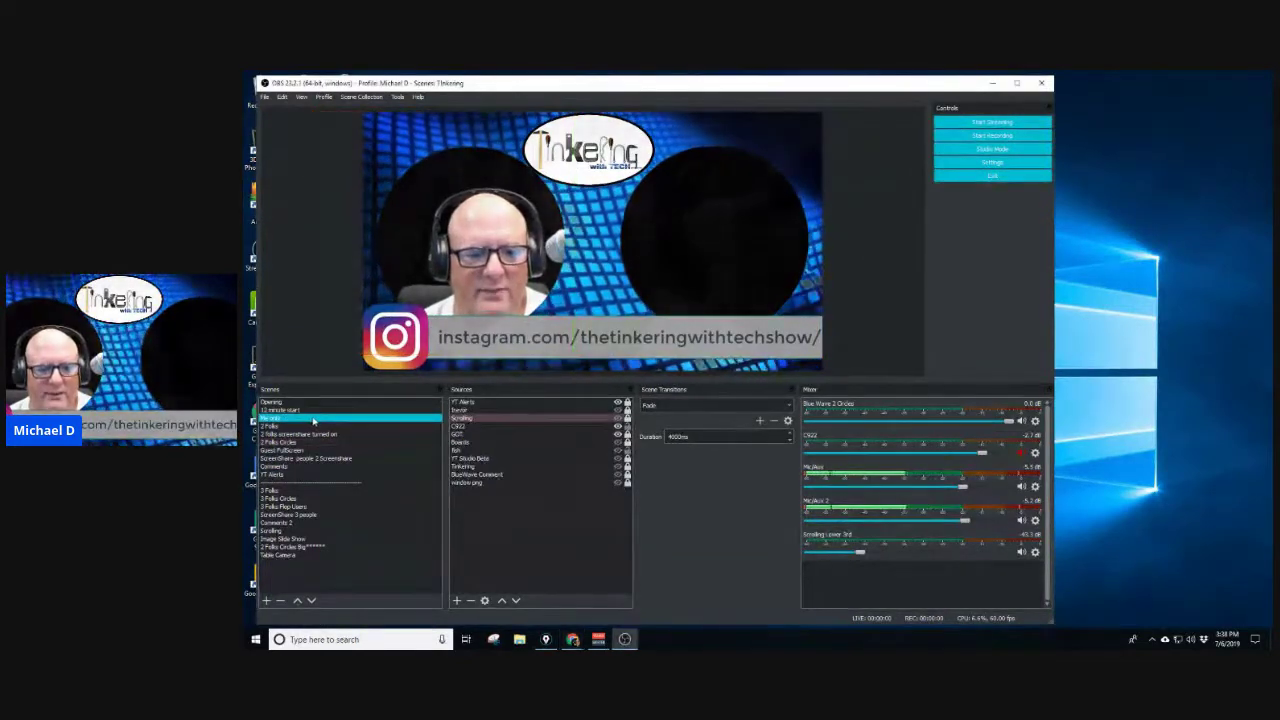
pyautogui.click(537, 440)
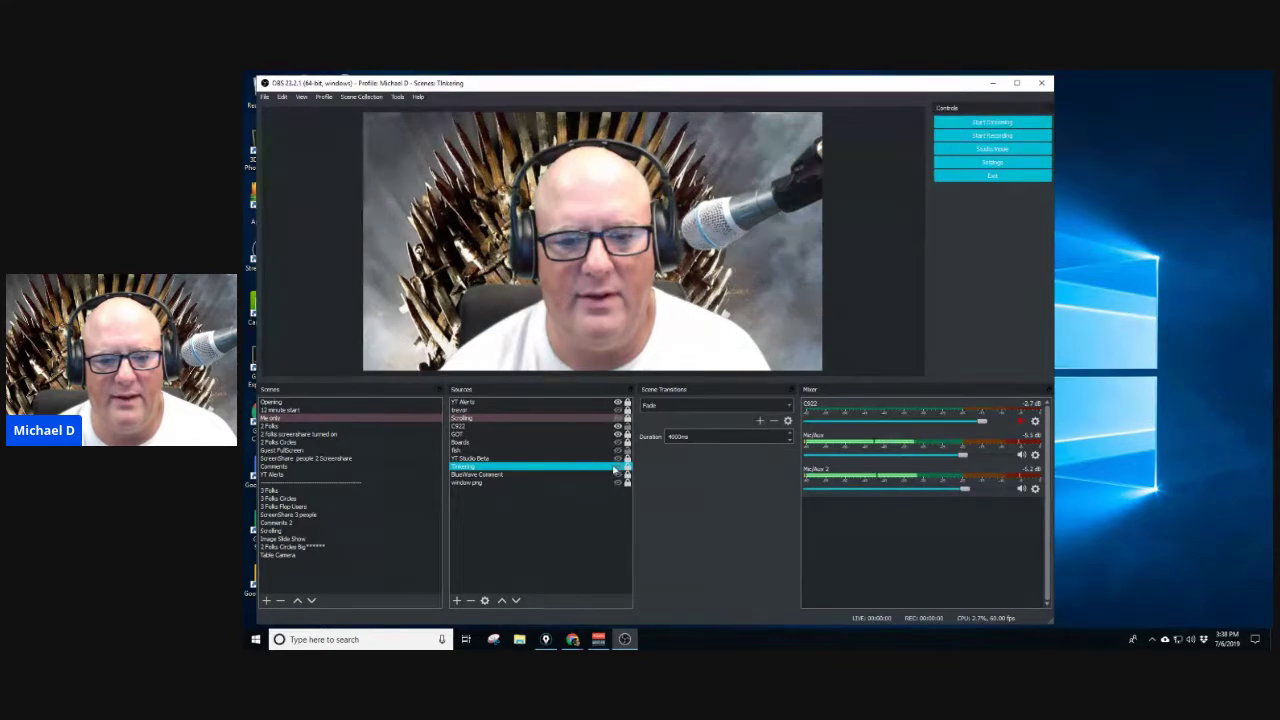
pyautogui.click(321, 443)
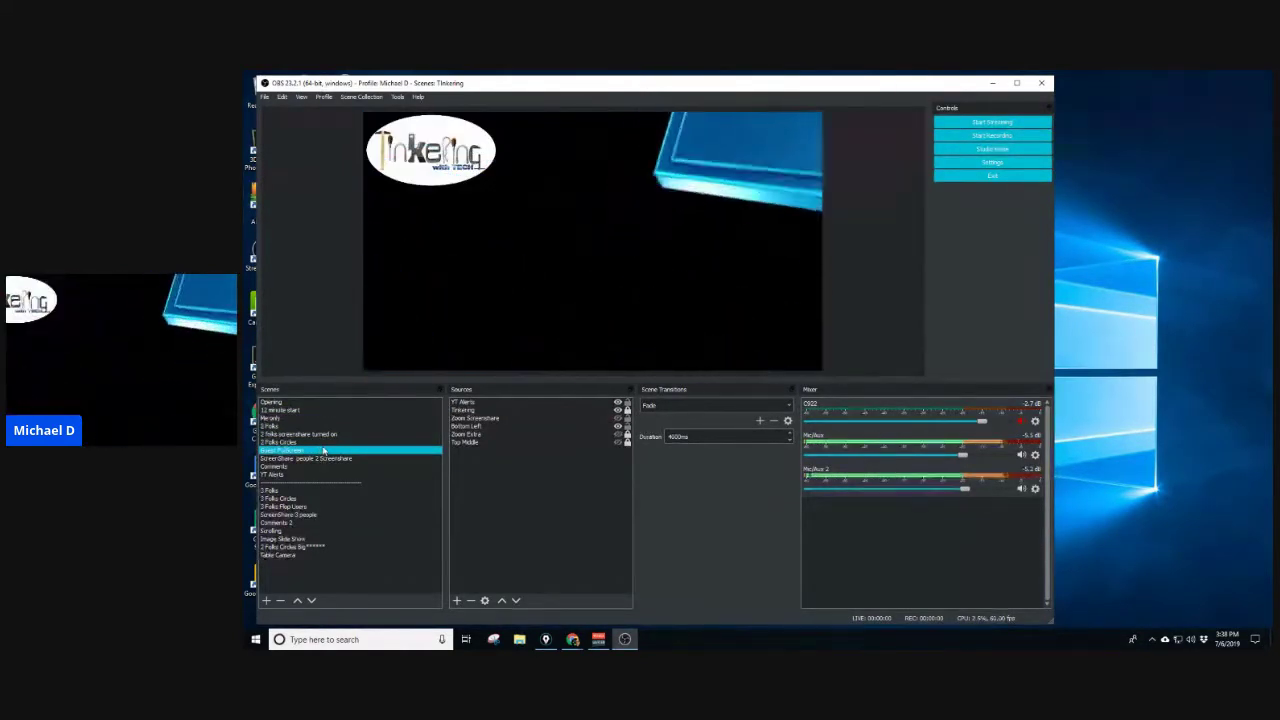
pyautogui.click(330, 442)
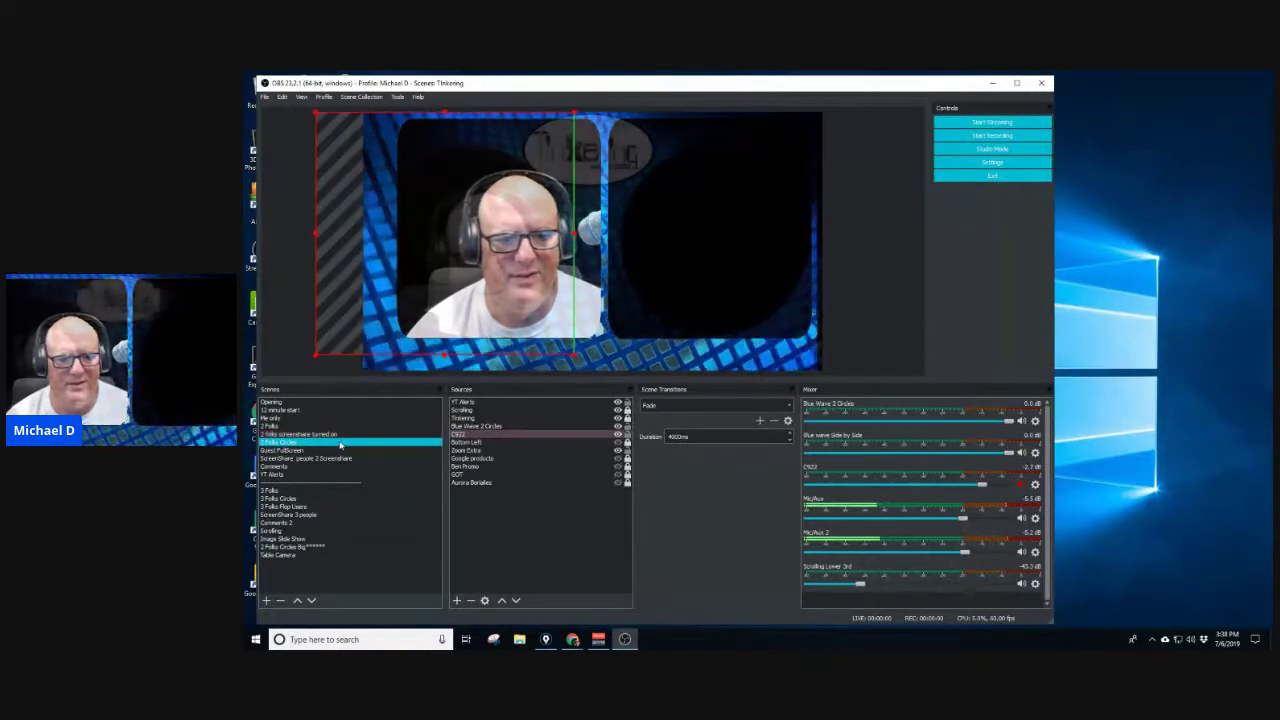
# Unlock the Tinkering logo source and test selecting the logo and the Blue Wave background in the preview
pyautogui.click(575, 435)
pyautogui.click(568, 418)
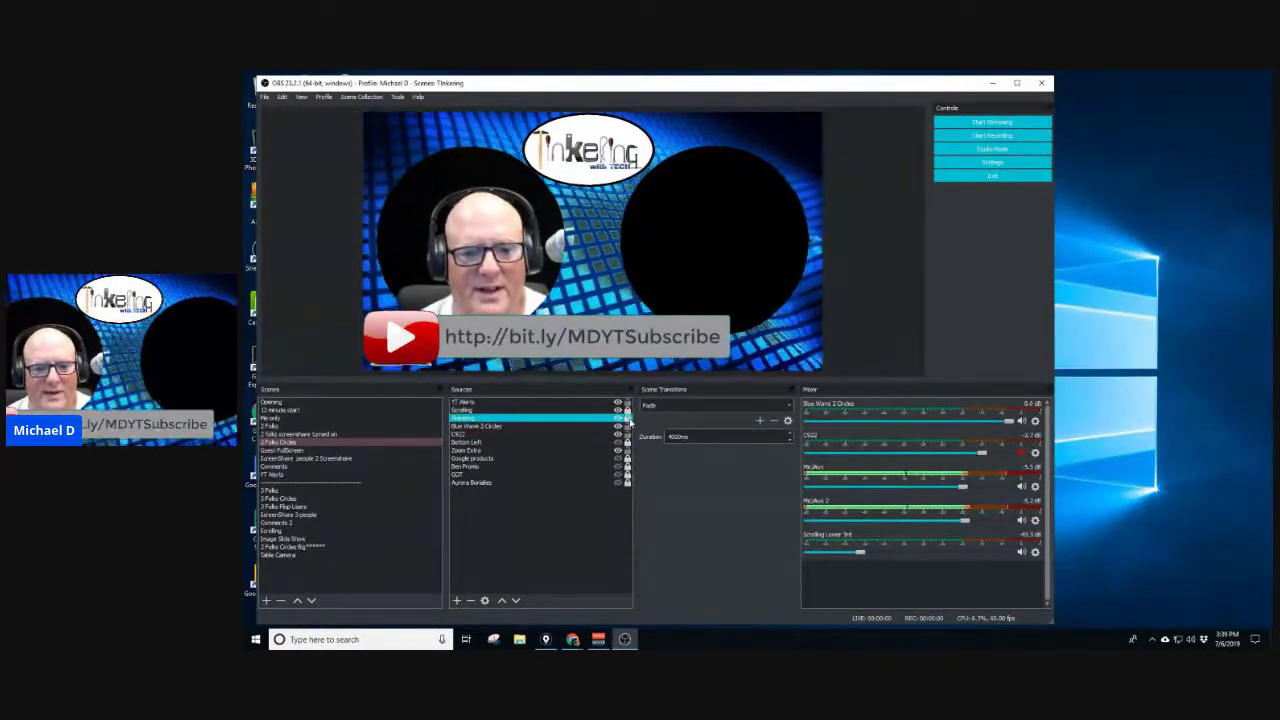
pyautogui.click(608, 125)
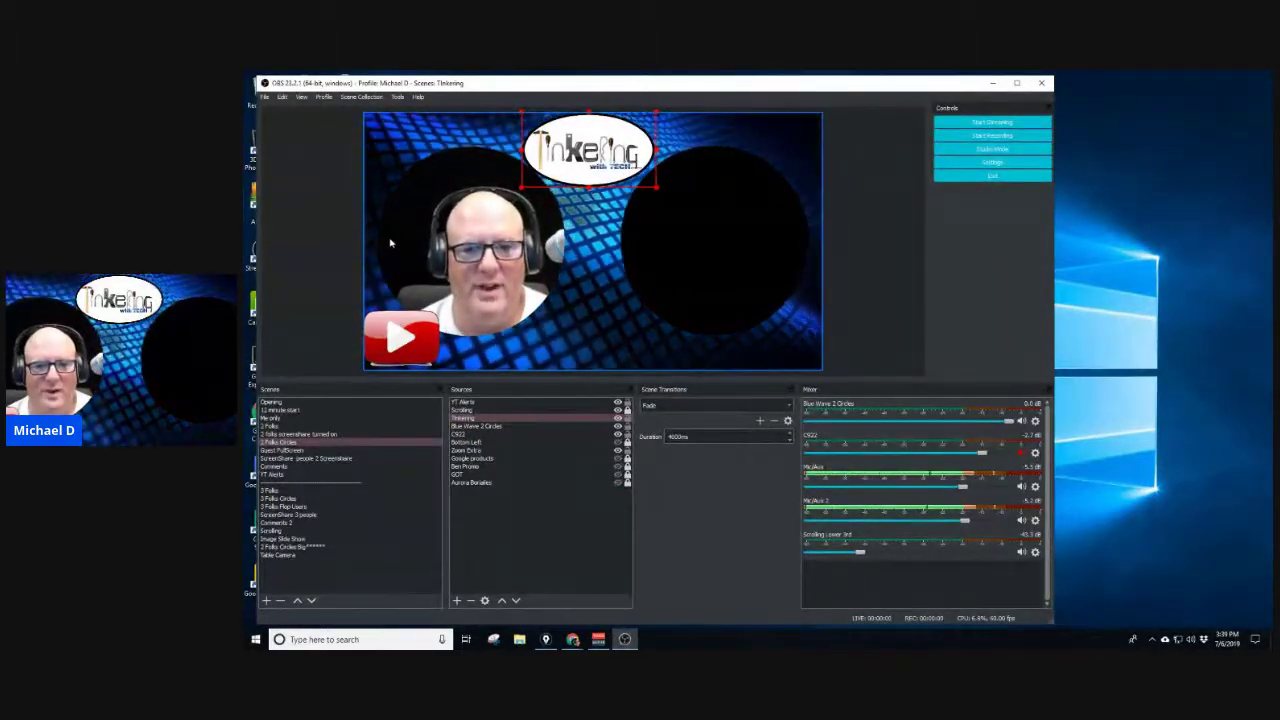
pyautogui.click(630, 302)
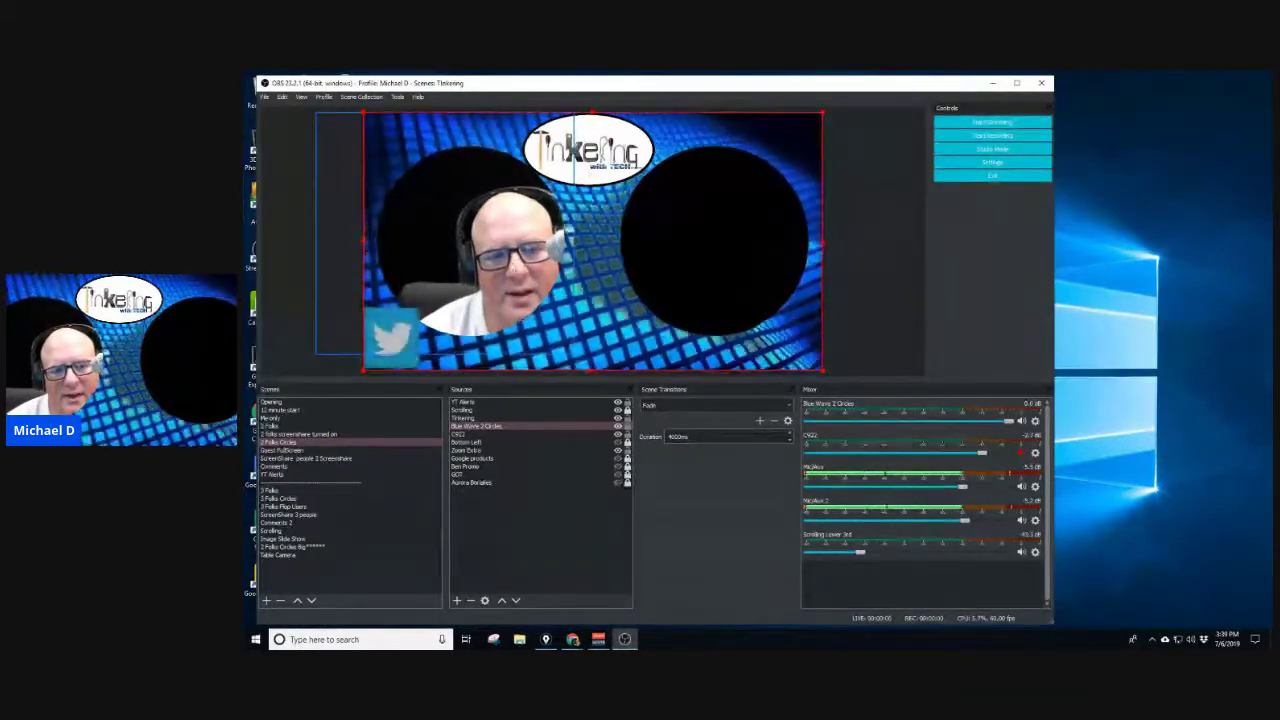
# Check the camera's selection in the preview, and lock the Blue Wave 2 Circles source
pyautogui.click(520, 410)
pyautogui.click(474, 426)
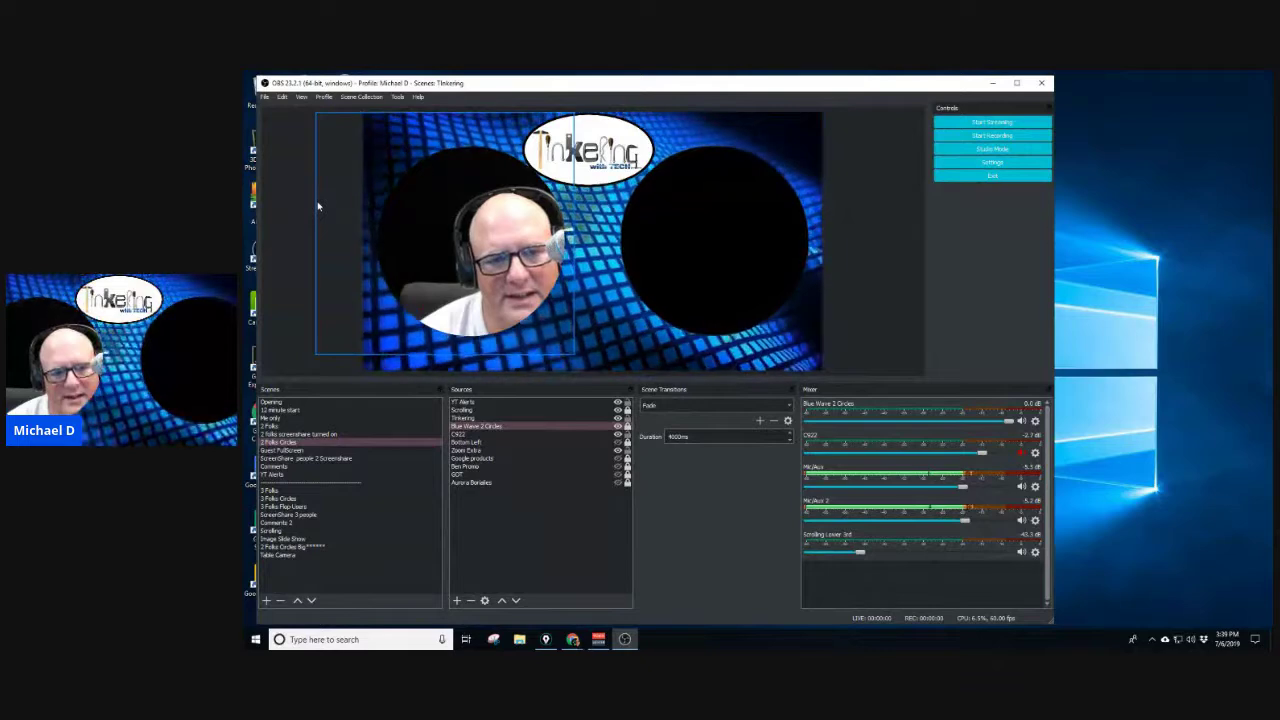
pyautogui.click(320, 206)
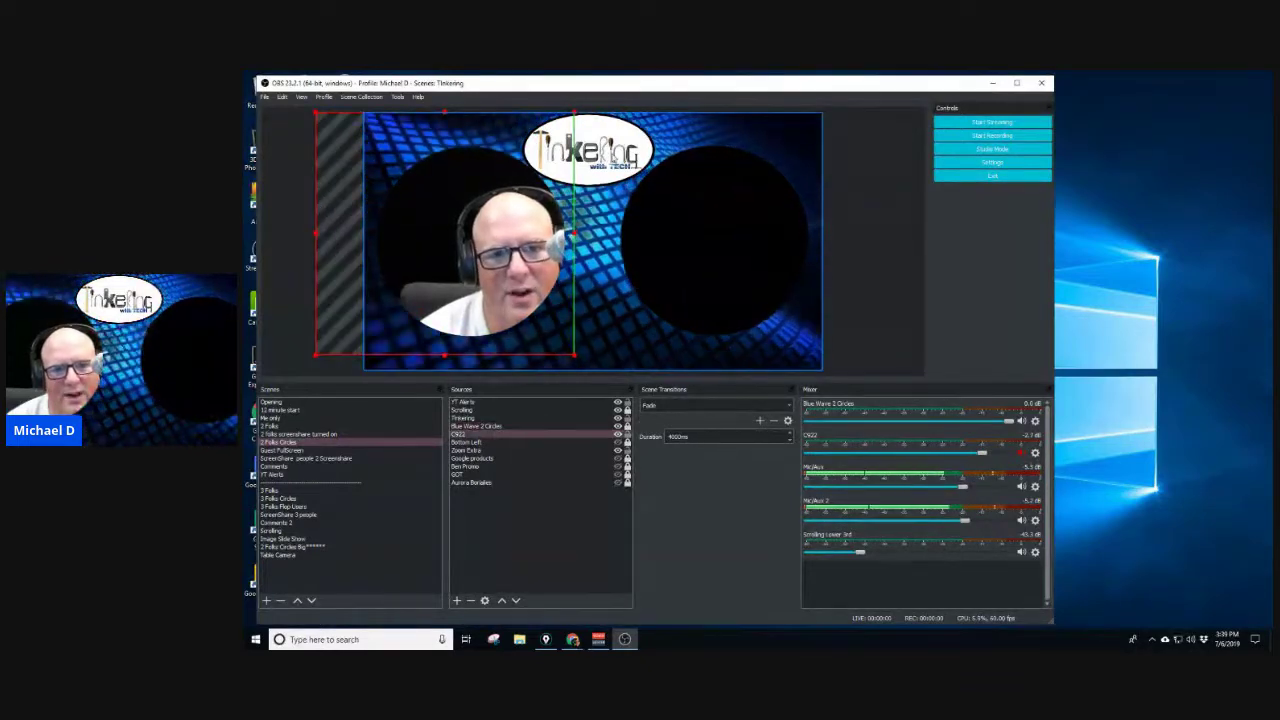
pyautogui.click(626, 418)
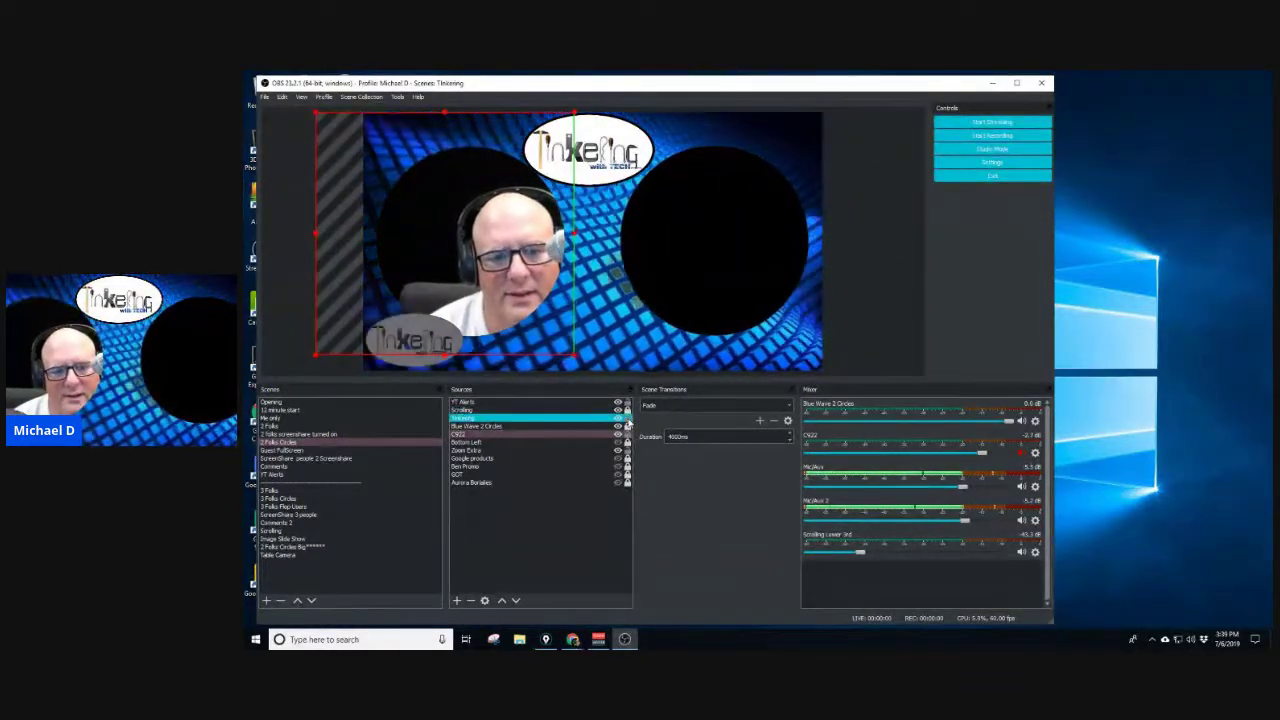
# Select the Tinkering logo in the preview, try scaling it by its corner, and shift it slightly to the right
pyautogui.click(597, 426)
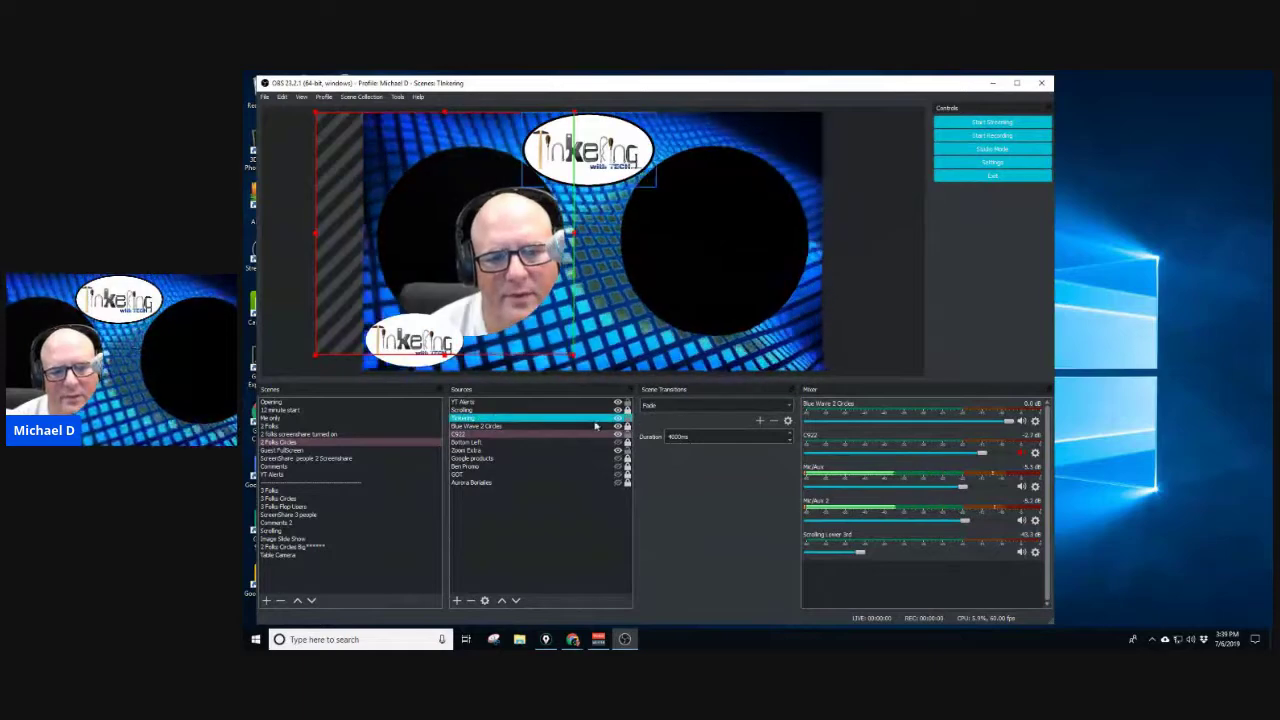
pyautogui.click(588, 150)
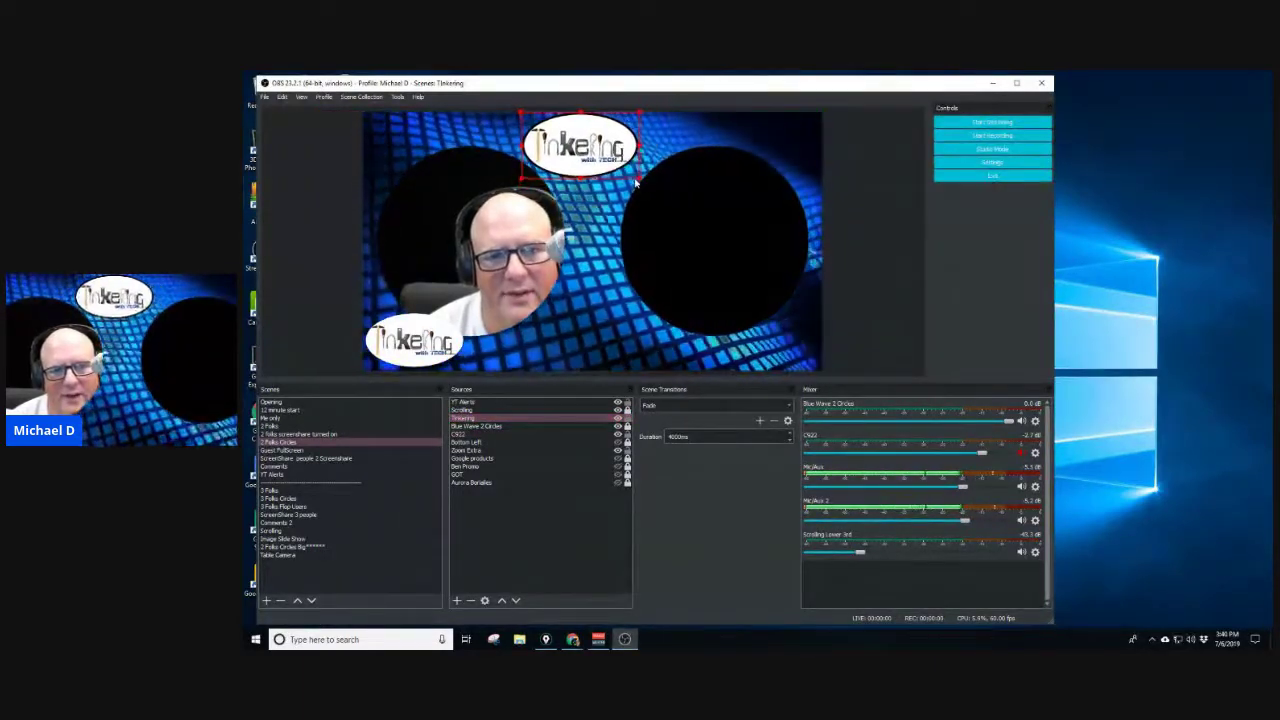
pyautogui.moveTo(653, 189); pyautogui.dragTo(657, 193)
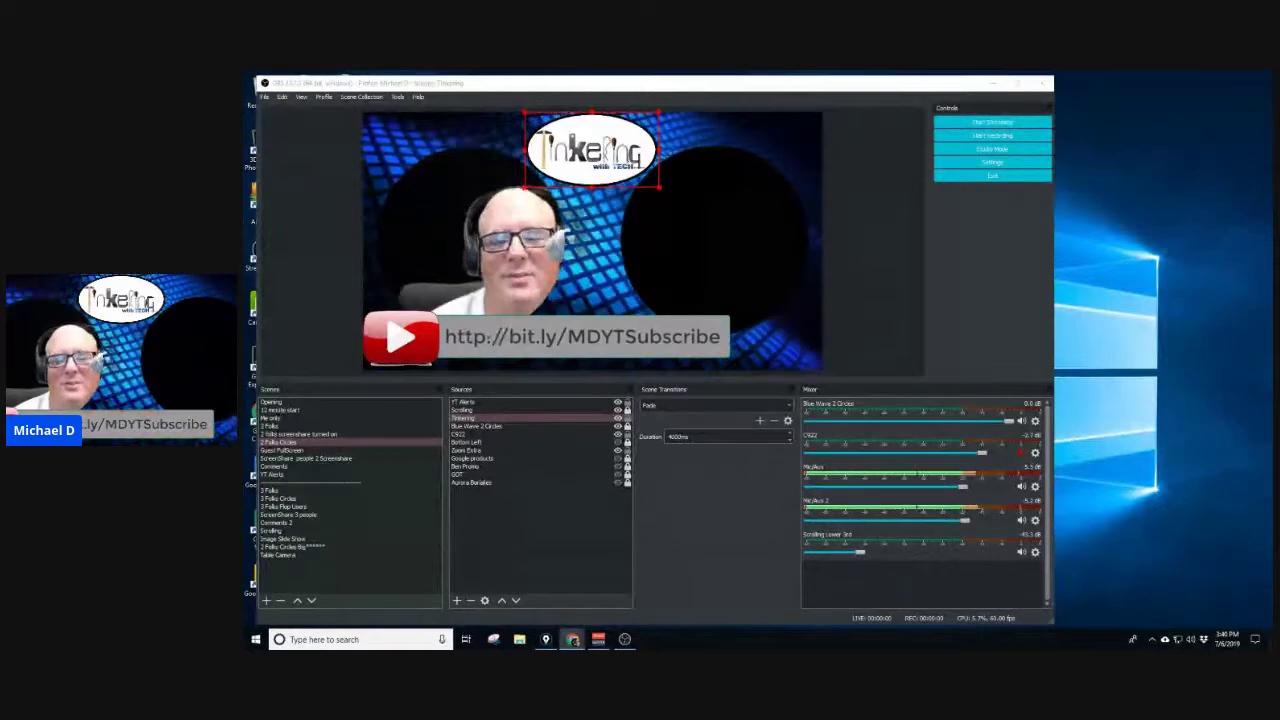
# Move the C922 camera source up and to the left so the face is centred in the left circle
pyautogui.click(557, 438)
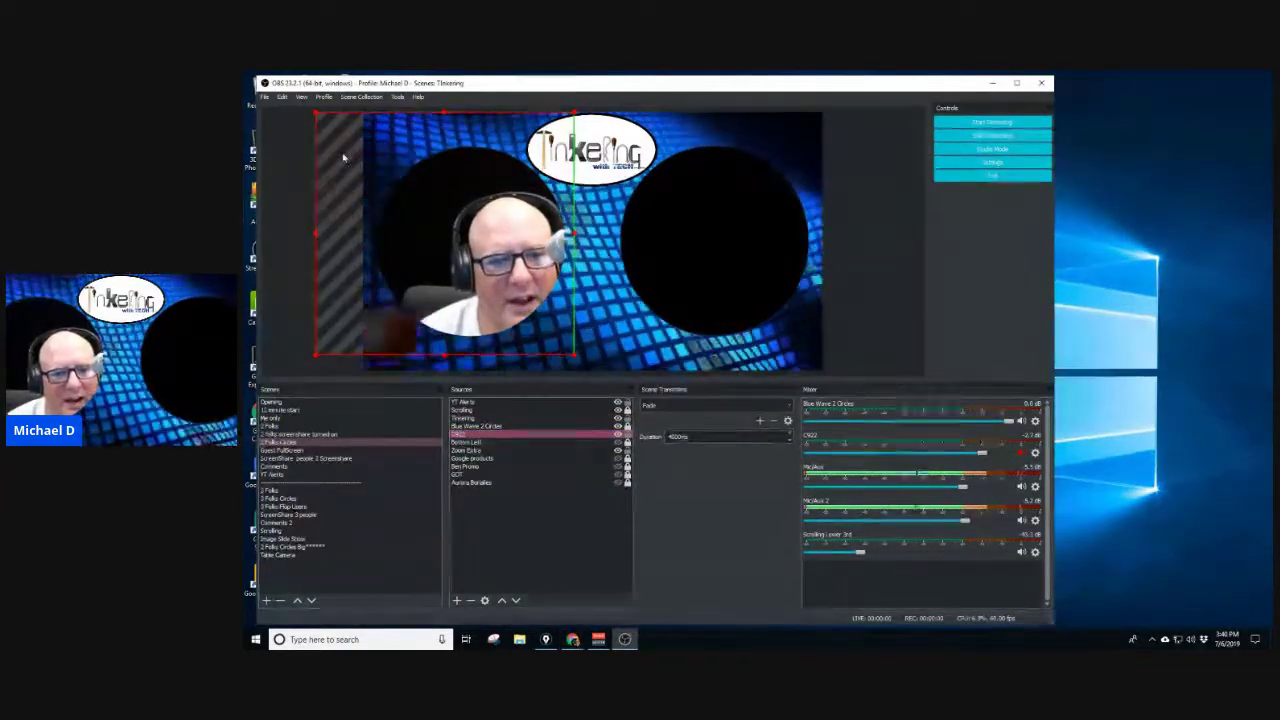
pyautogui.moveTo(343, 178); pyautogui.dragTo(292, 205)
pyautogui.moveTo(659, 160); pyautogui.dragTo(321, 133)
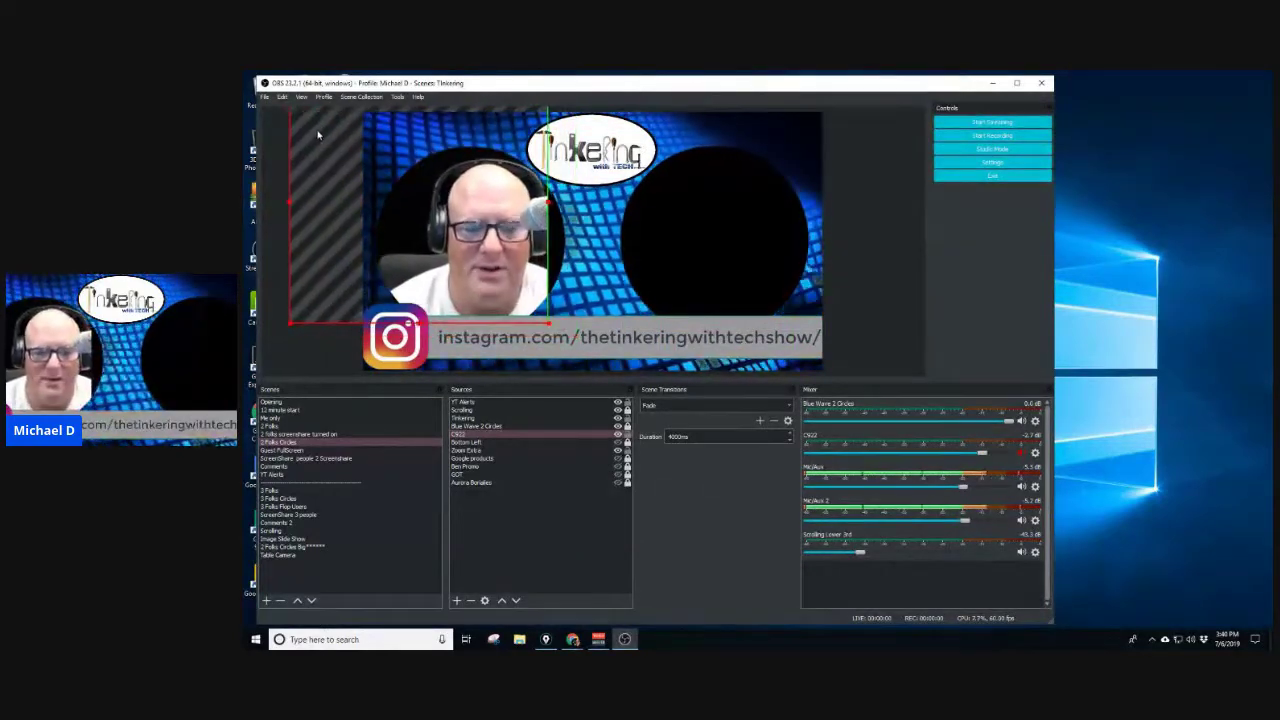
# Crop the top edge of the C922 camera source and reposition it so the face sits inside the left circle
pyautogui.moveTo(323, 130); pyautogui.dragTo(354, 151)
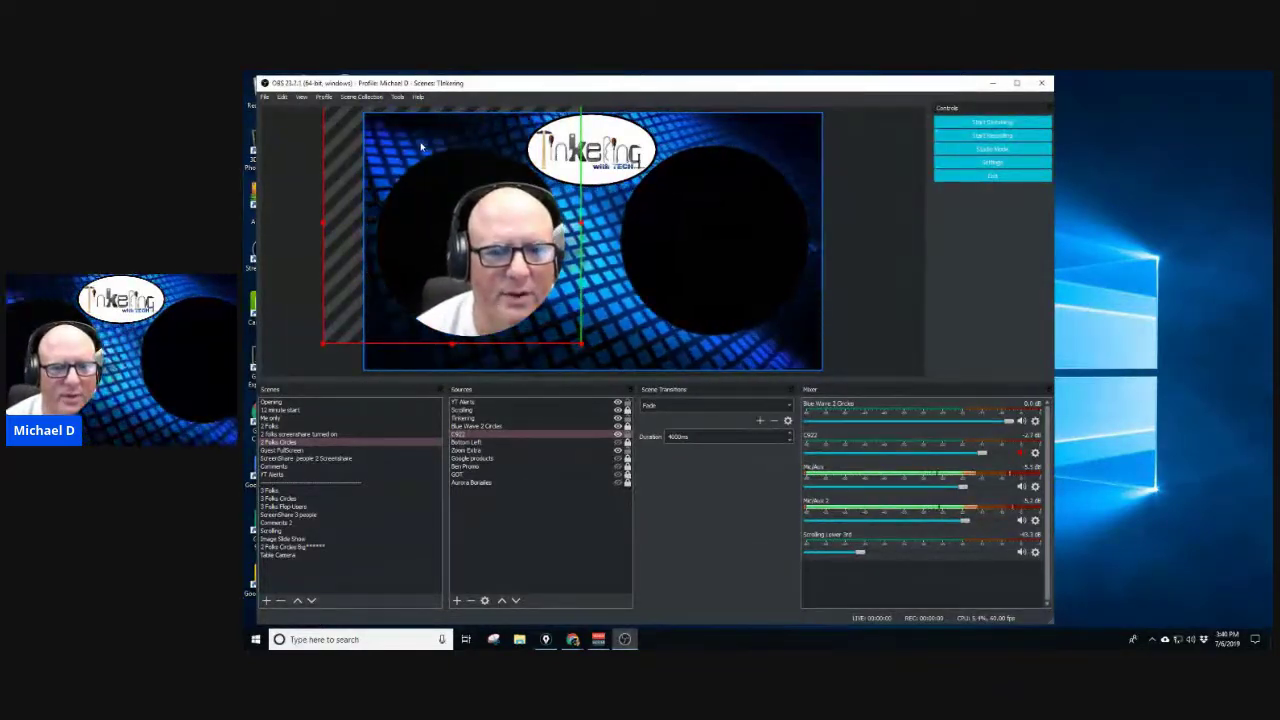
pyautogui.moveTo(421, 147); pyautogui.dragTo(461, 171)
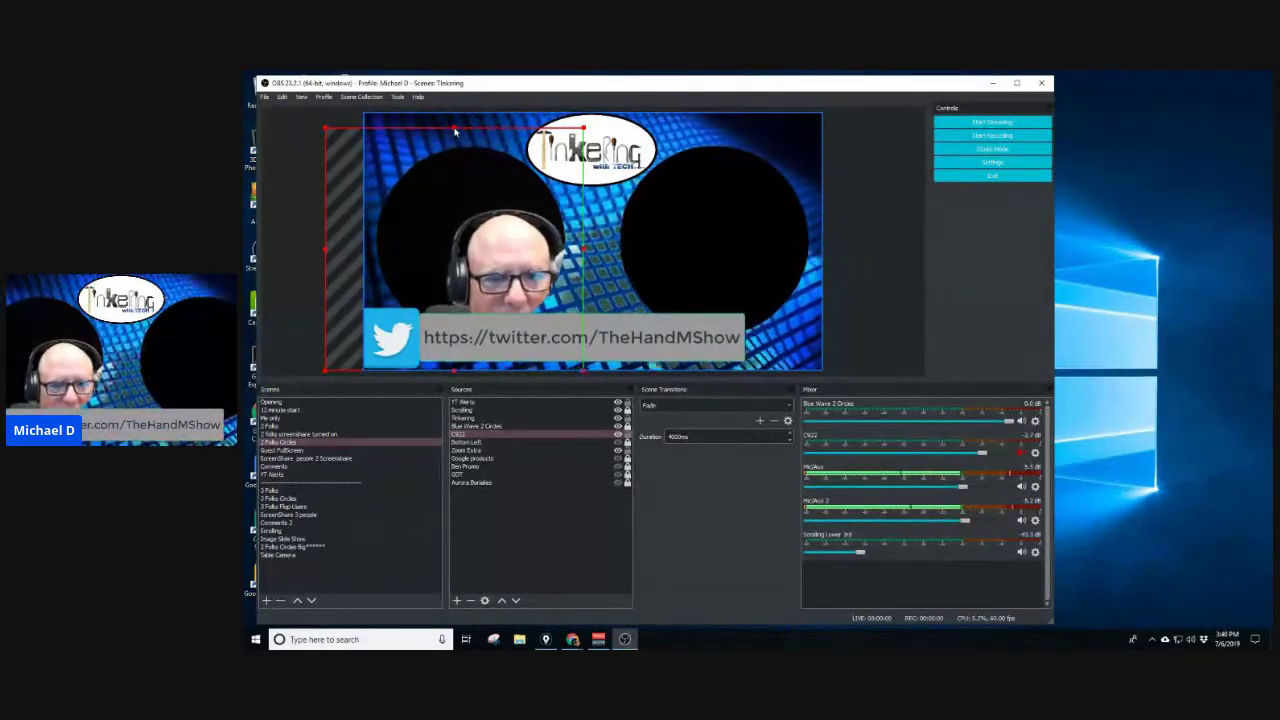
pyautogui.moveTo(457, 142); pyautogui.dragTo(455, 155)
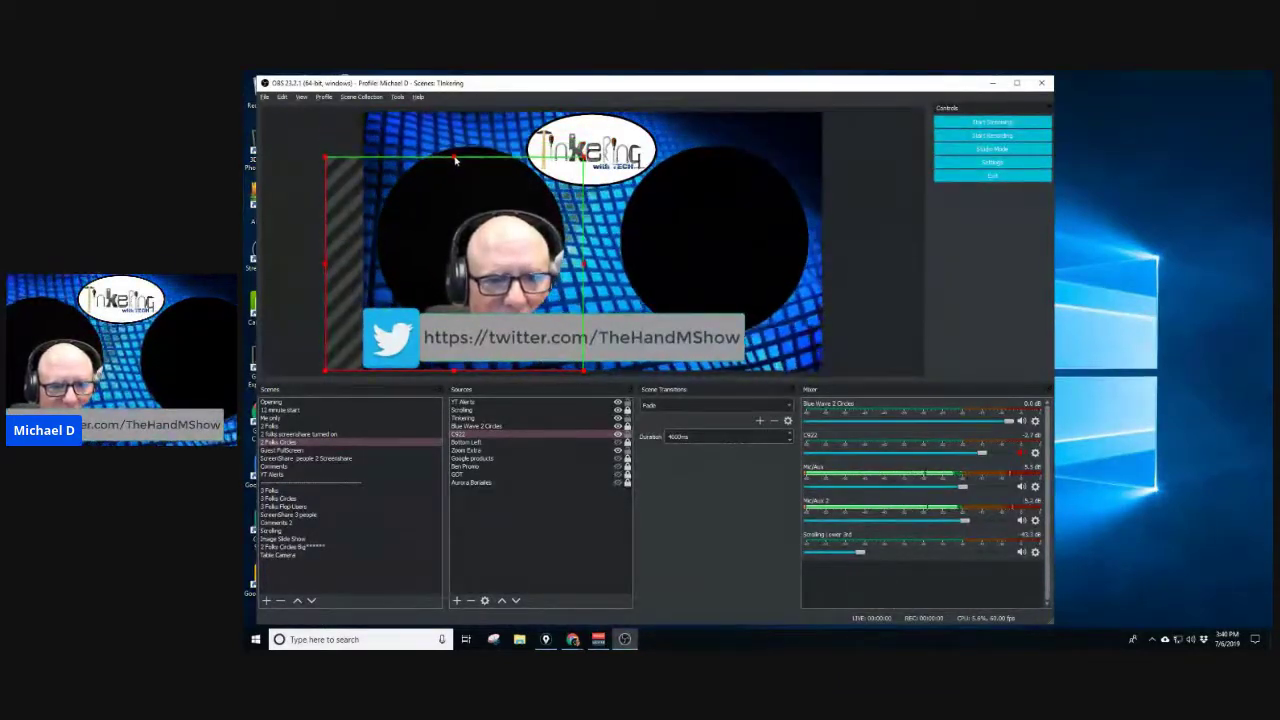
pyautogui.moveTo(463, 197); pyautogui.dragTo(457, 165)
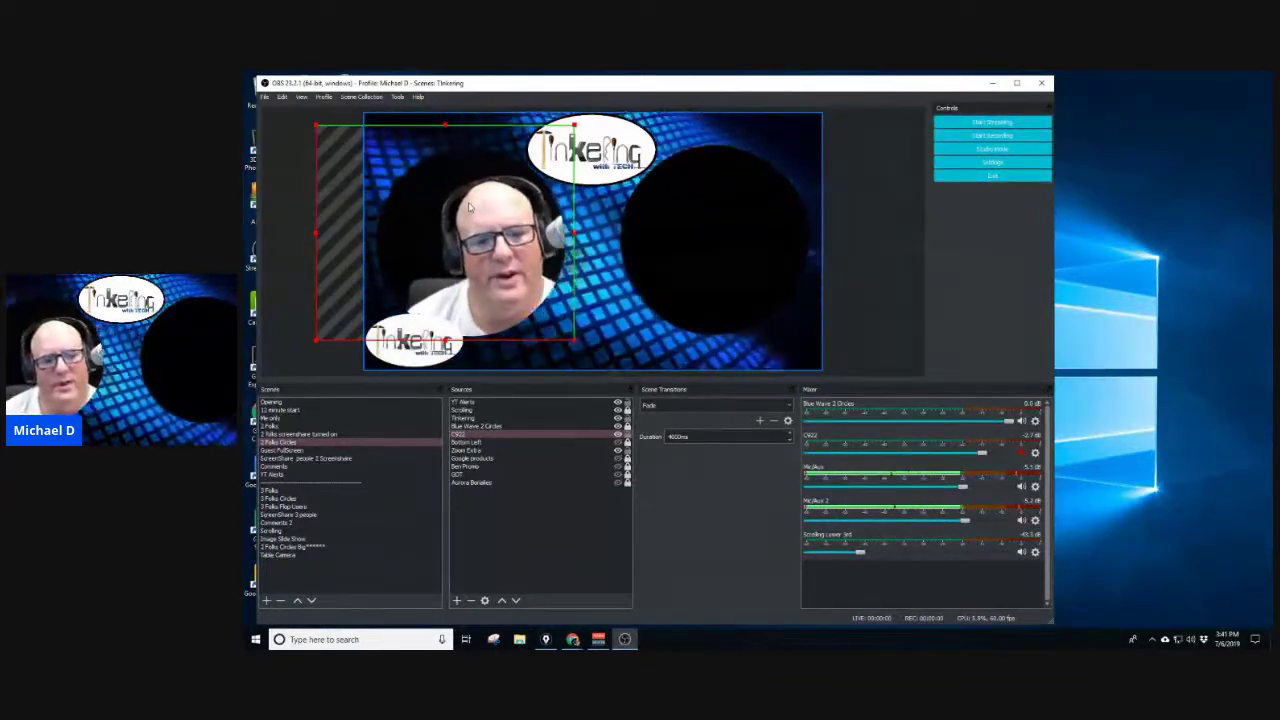
pyautogui.click(600, 459)
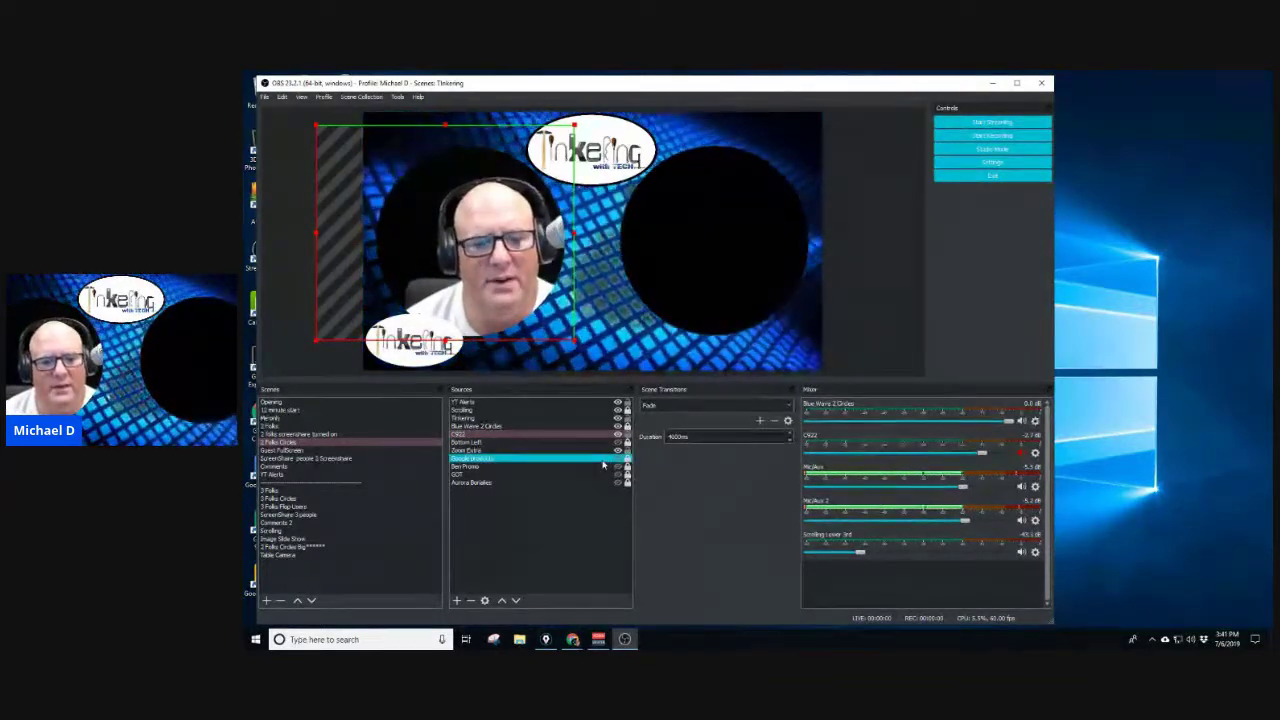
pyautogui.click(514, 436)
pyautogui.click(409, 254)
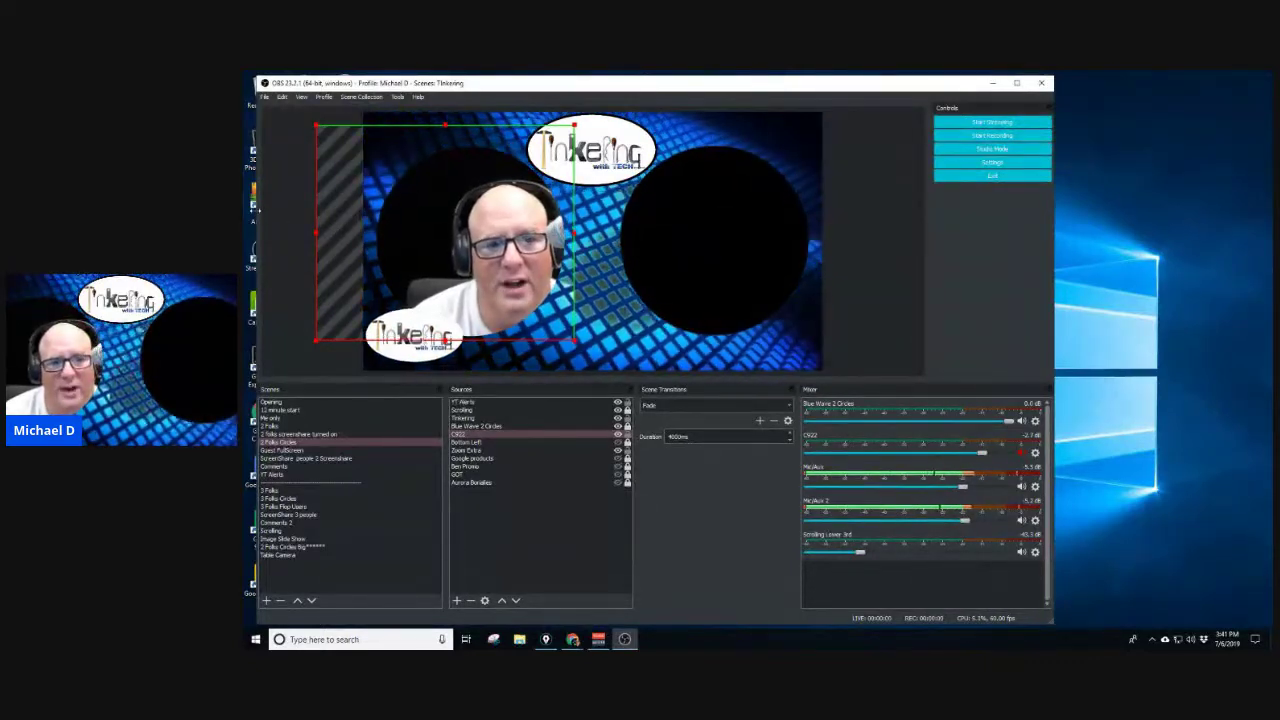
# Narrow the OBS window, move it around the desktop, and widen it again so the preview is enlarged
pyautogui.moveTo(257, 207); pyautogui.dragTo(399, 212)
pyautogui.moveTo(522, 228); pyautogui.dragTo(669, 228)
pyautogui.moveTo(895, 91); pyautogui.dragTo(1105, 90)
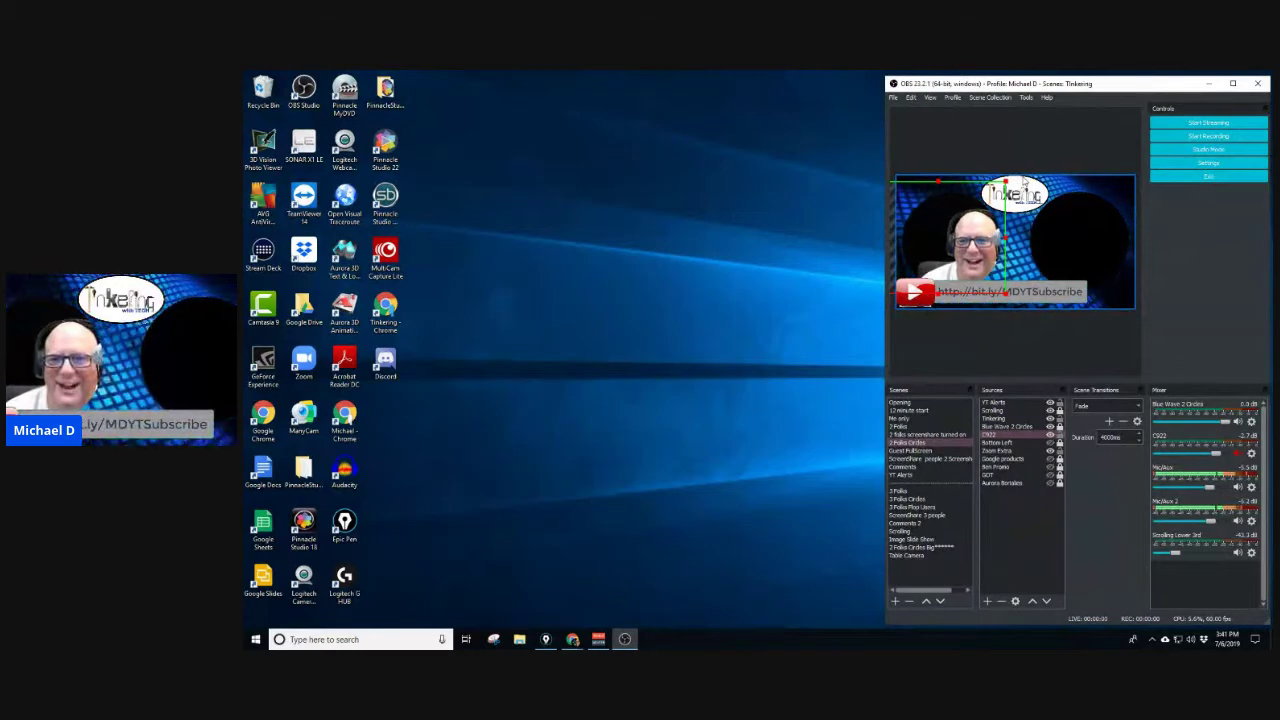
pyautogui.moveTo(1087, 88); pyautogui.dragTo(780, 91)
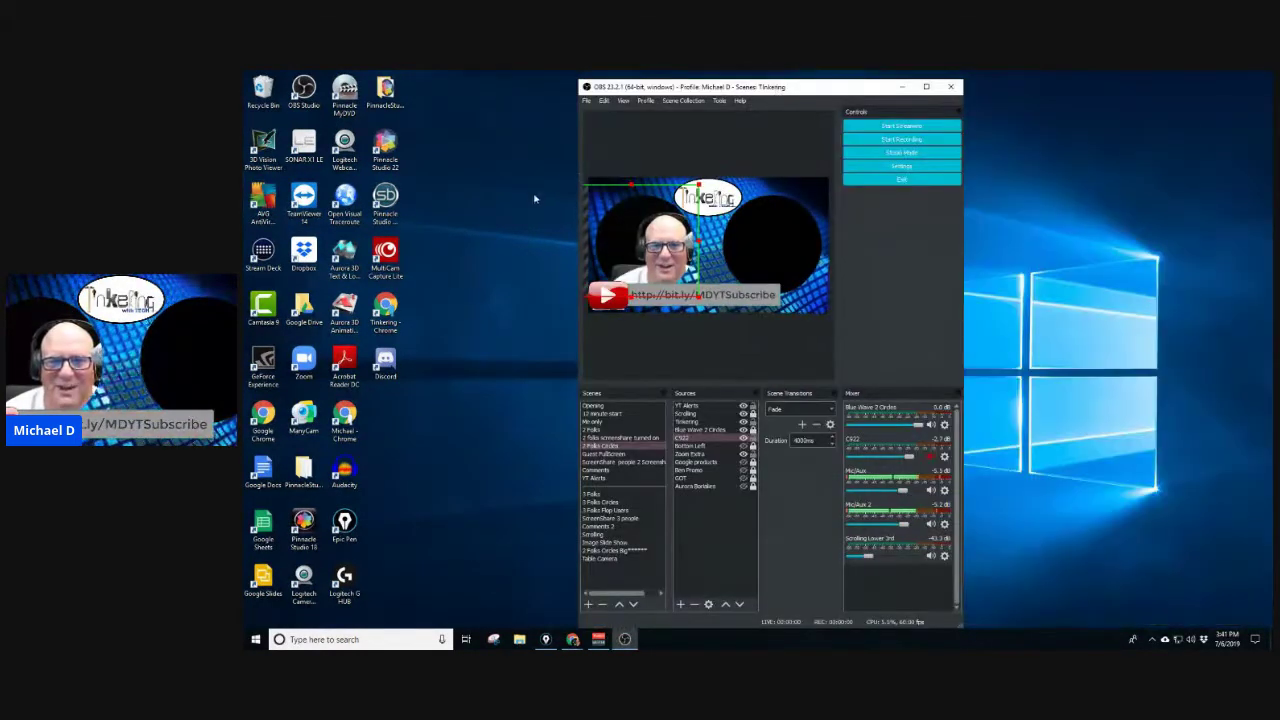
pyautogui.moveTo(577, 168); pyautogui.dragTo(286, 168)
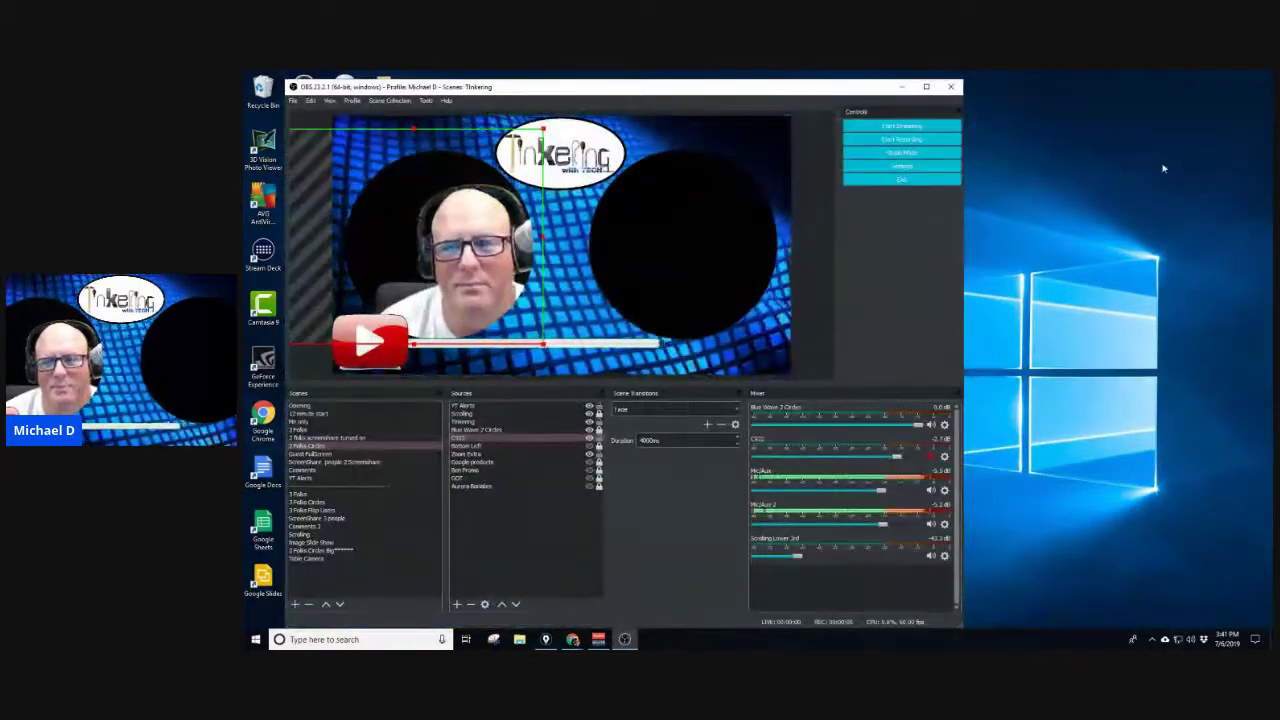
# Turn on Studio Mode, load the Me only scene into the preview, and transition it to the program output
pyautogui.click(901, 152)
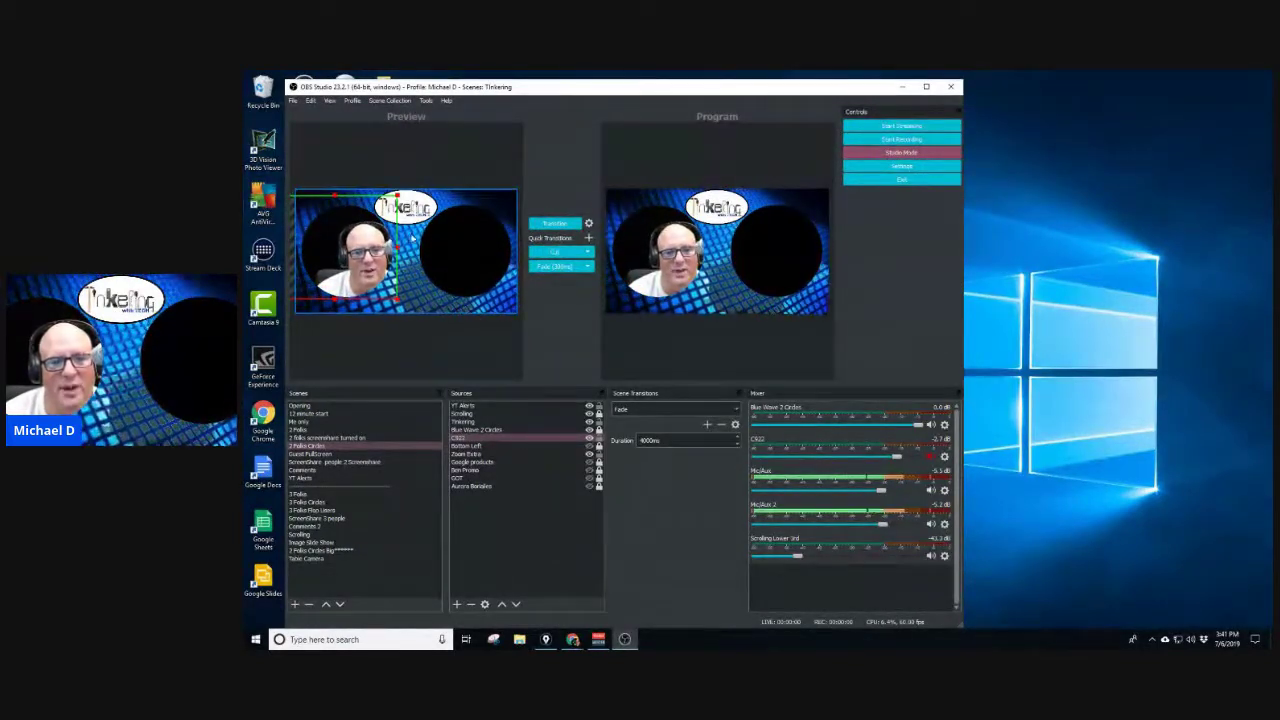
pyautogui.click(334, 438)
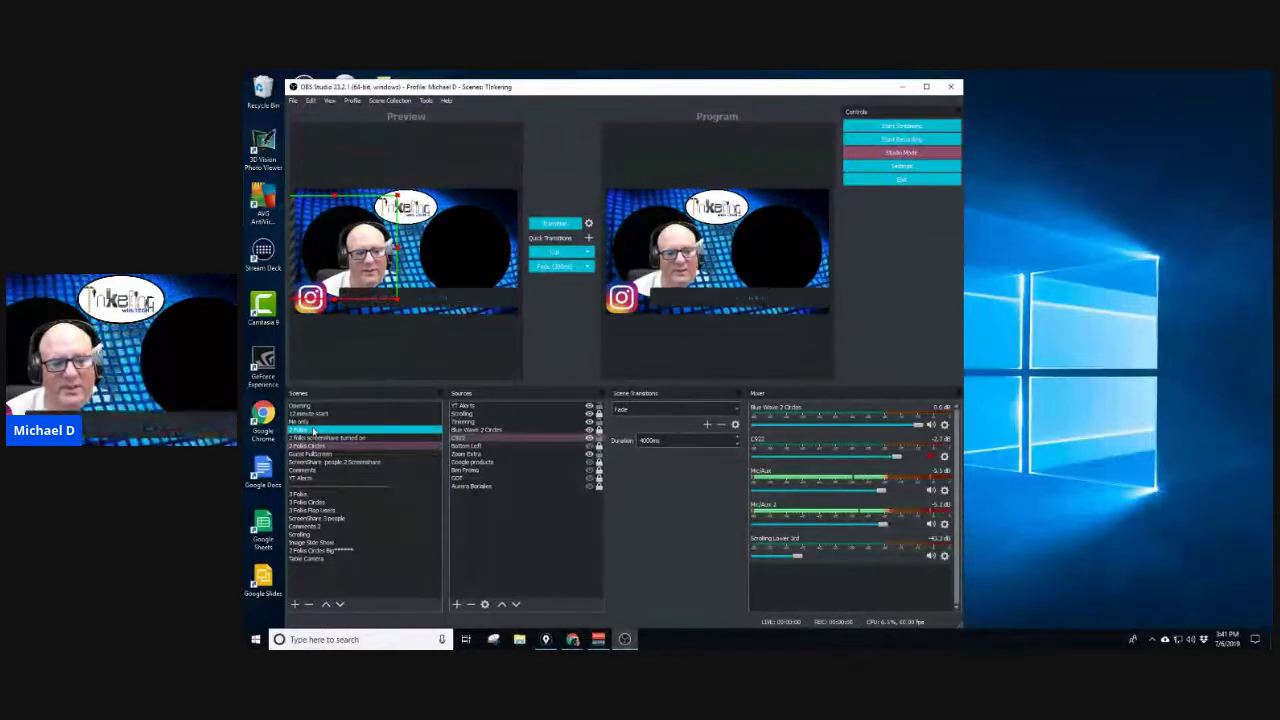
pyautogui.click(313, 422)
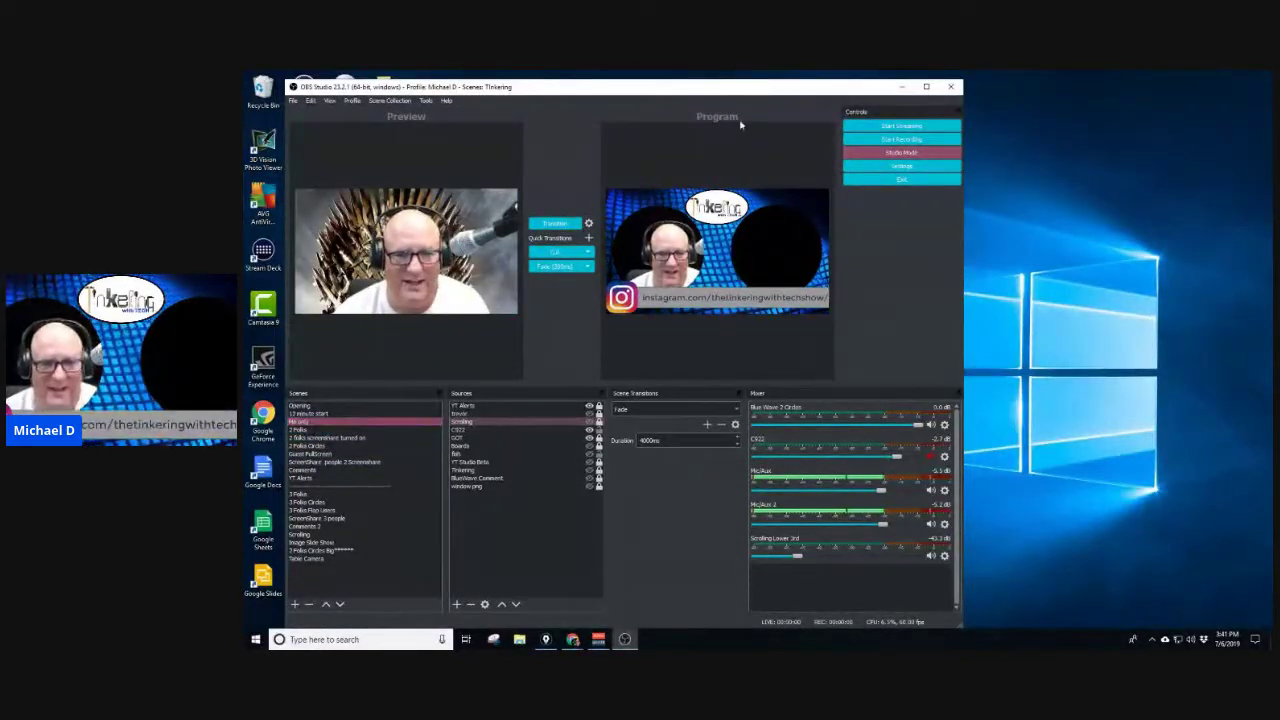
pyautogui.click(548, 224)
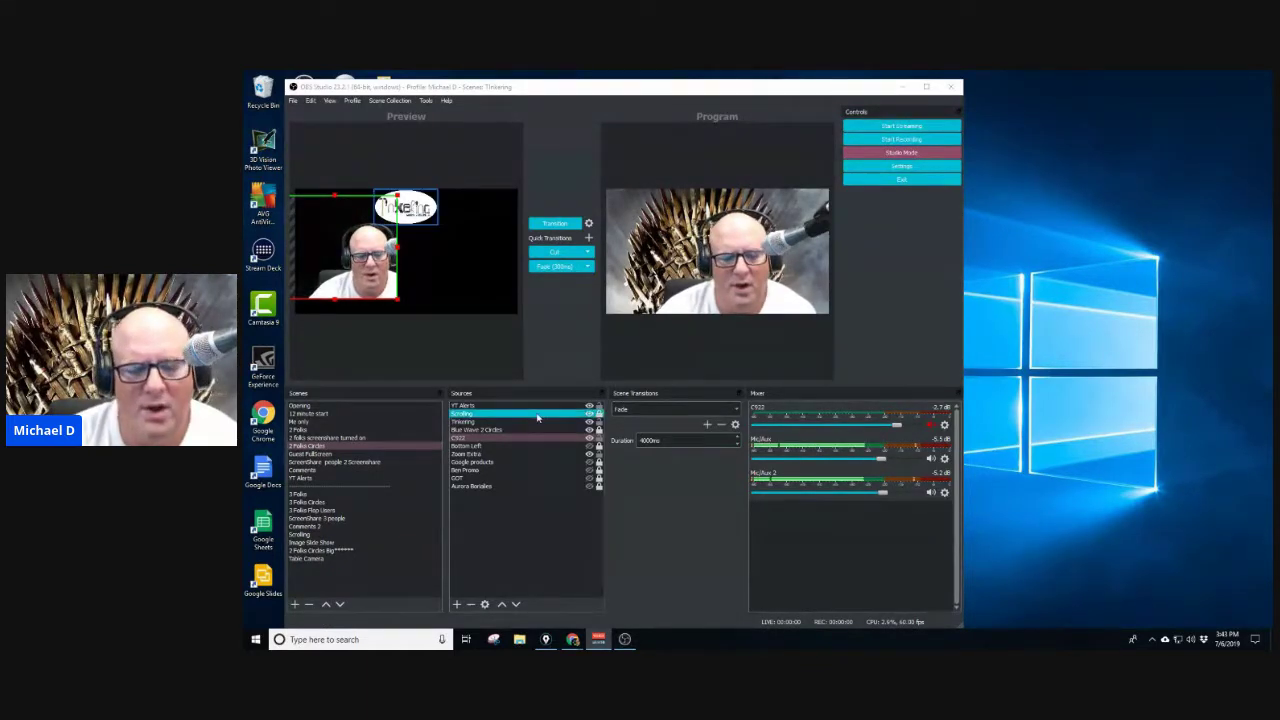
# Turn off Studio Mode
pyautogui.click(874, 158)
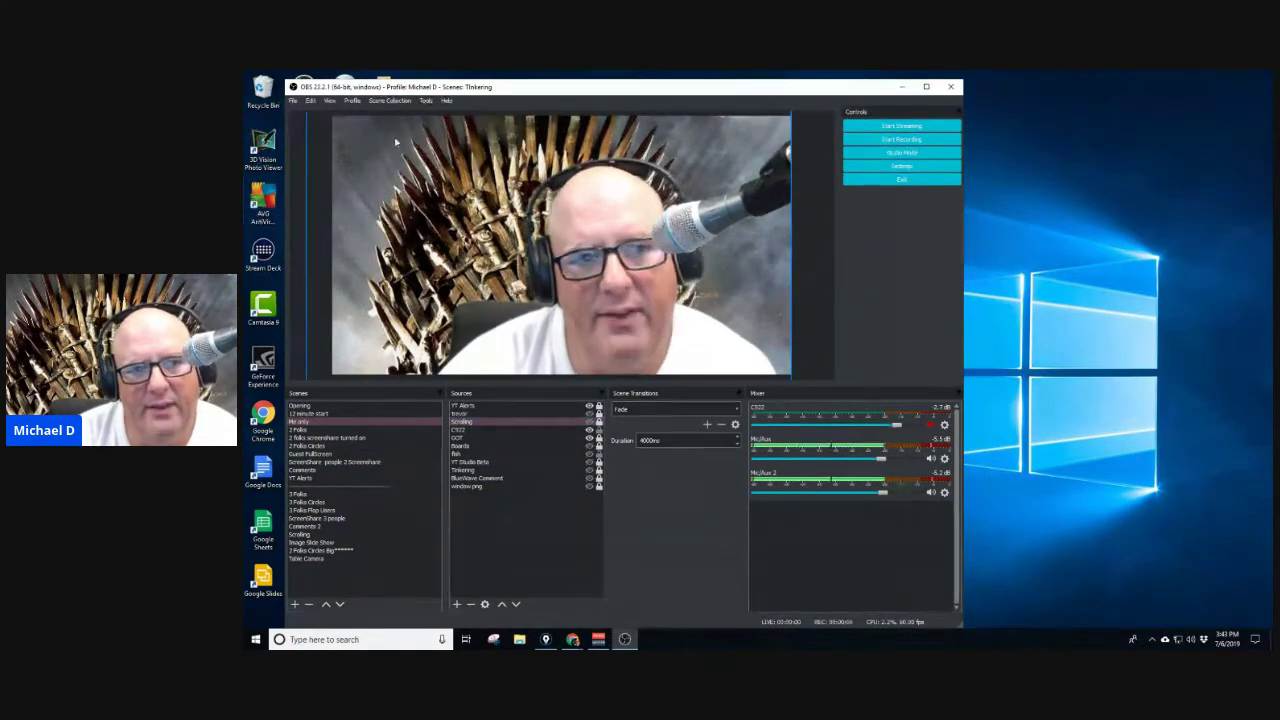
# Look over the 2 Folks scenes in the scene list and the sources of the Me only scene, including GOT
pyautogui.click(376, 422)
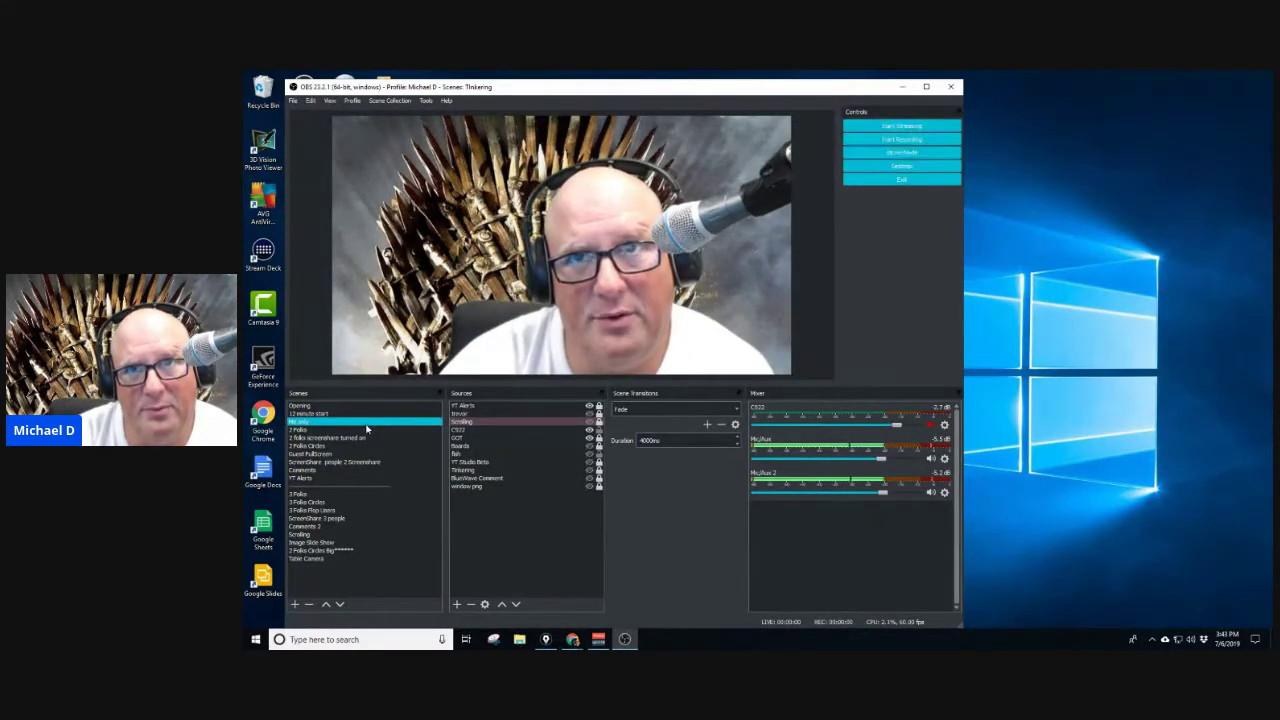
pyautogui.click(366, 430)
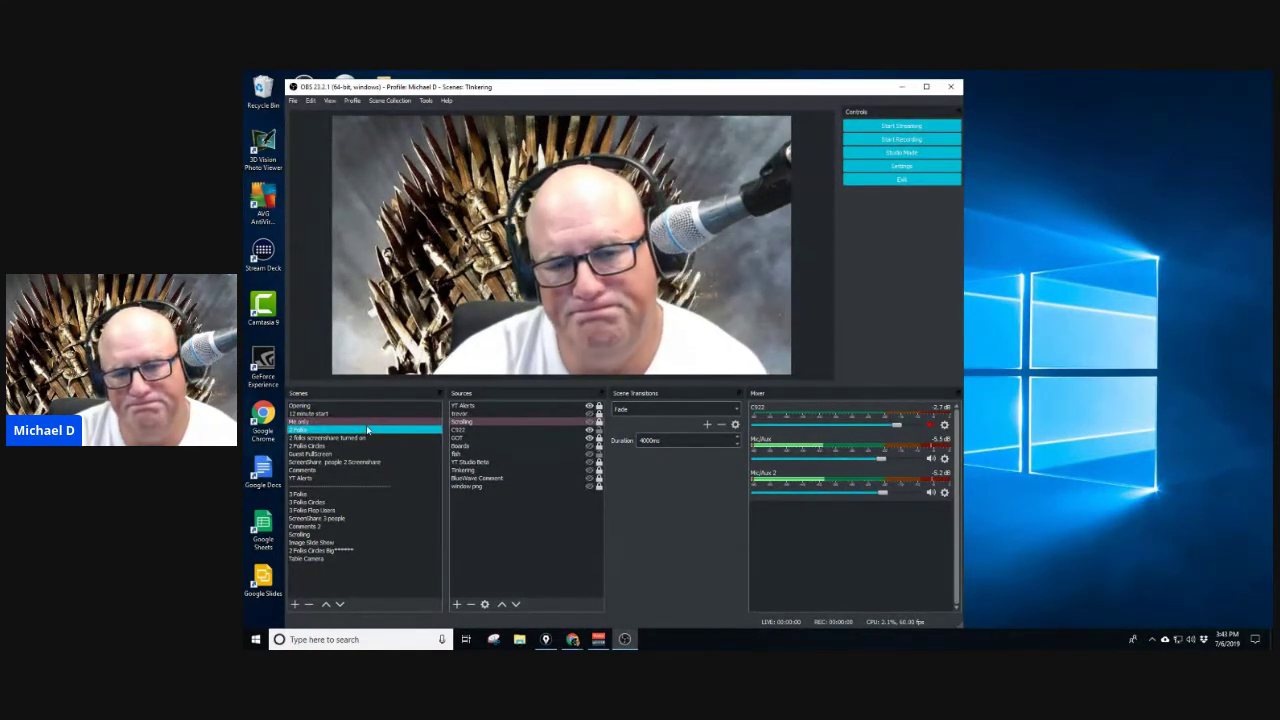
pyautogui.click(385, 438)
pyautogui.click(381, 446)
pyautogui.click(320, 430)
pyautogui.click(316, 438)
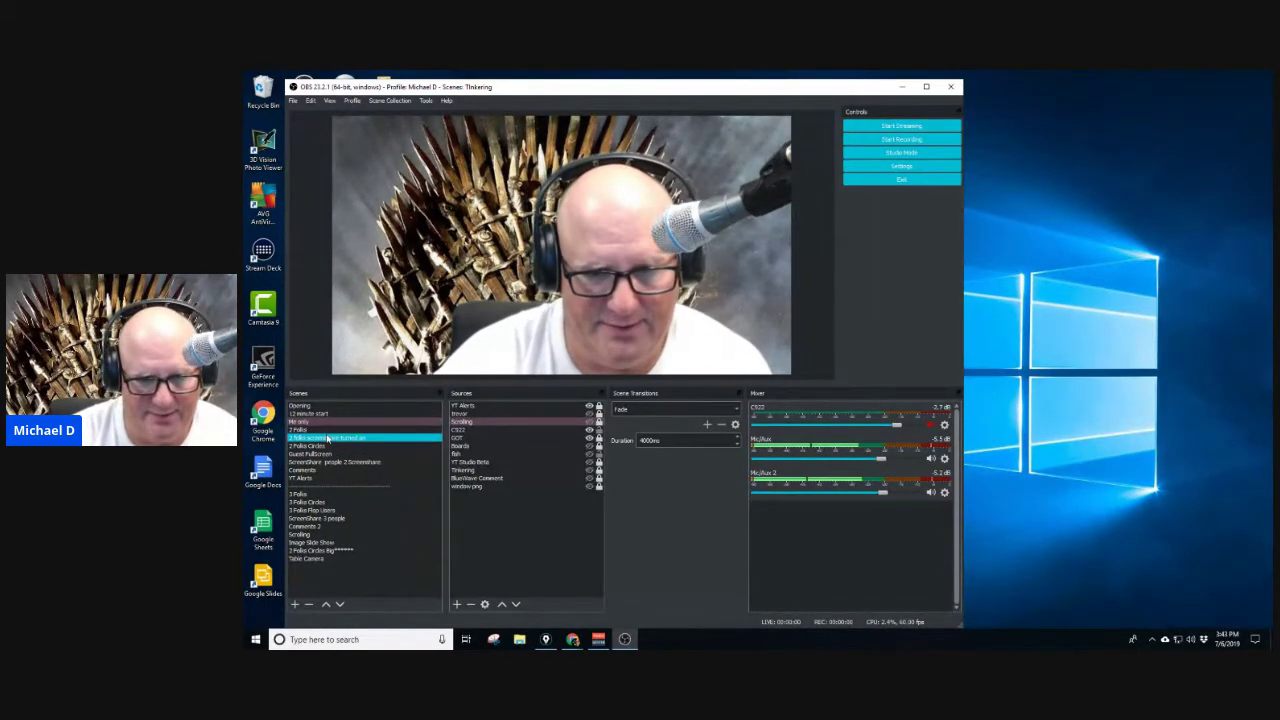
pyautogui.click(322, 430)
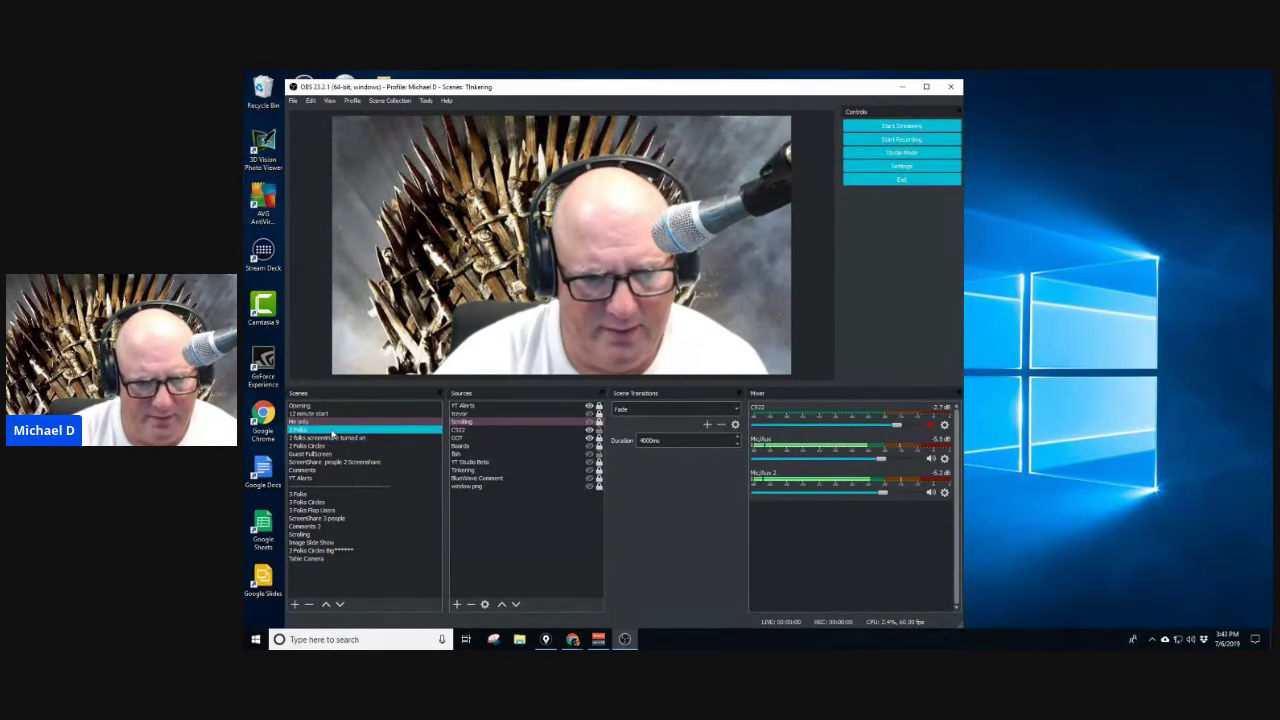
pyautogui.click(545, 446)
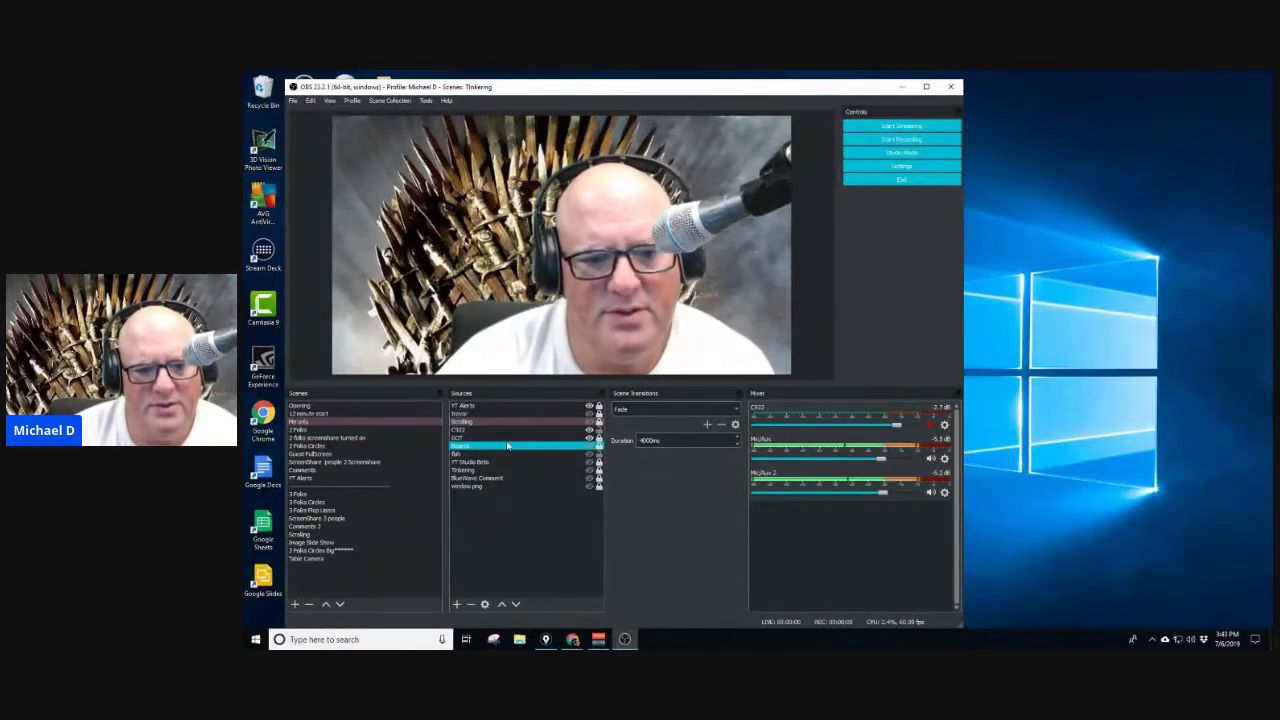
pyautogui.click(548, 438)
pyautogui.click(589, 438)
pyautogui.click(589, 438)
pyautogui.click(533, 454)
pyautogui.click(535, 462)
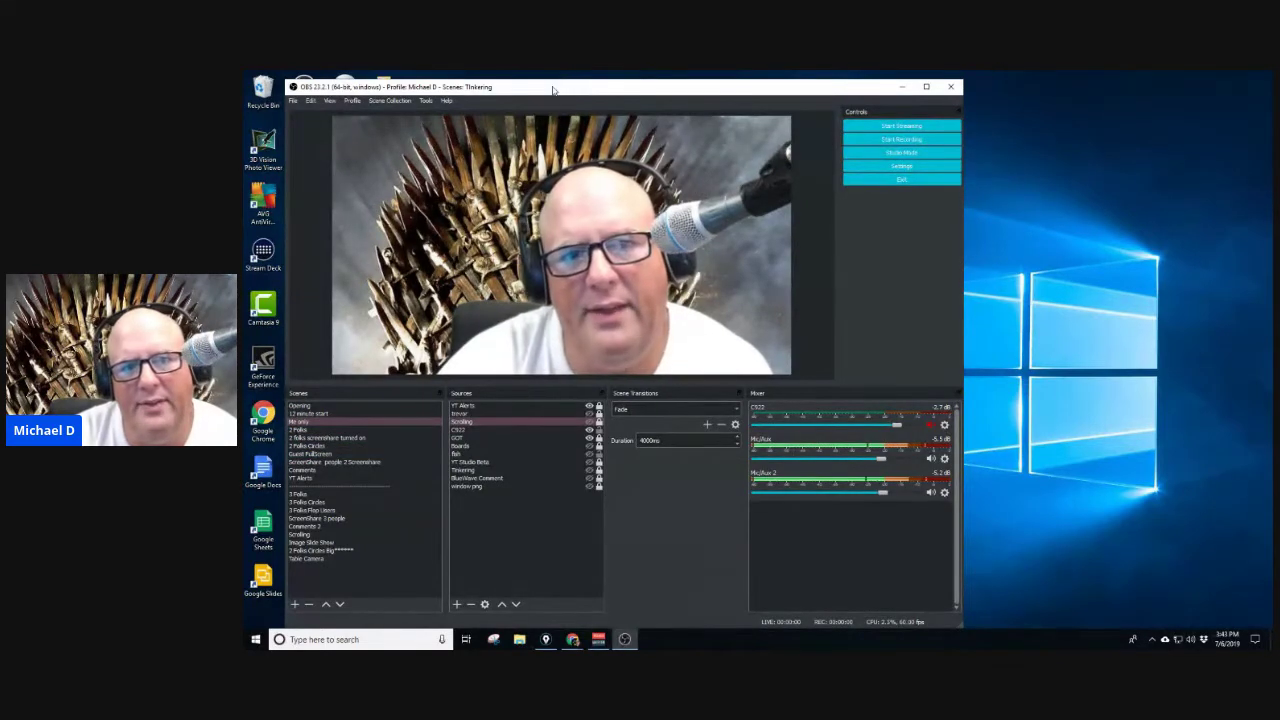
# Shift the OBS window slightly, open the VirtualCam settings, and move the dialog clear of the camera preview
pyautogui.moveTo(553, 90); pyautogui.dragTo(597, 88)
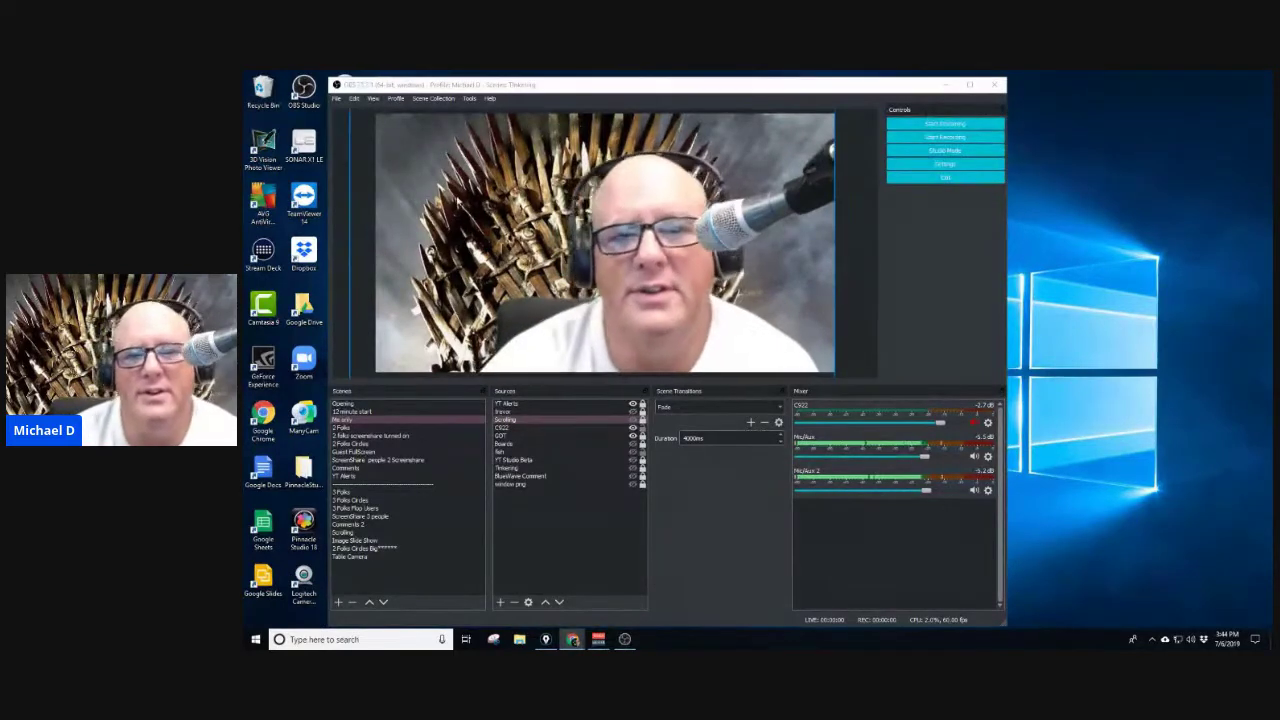
pyautogui.click(469, 98)
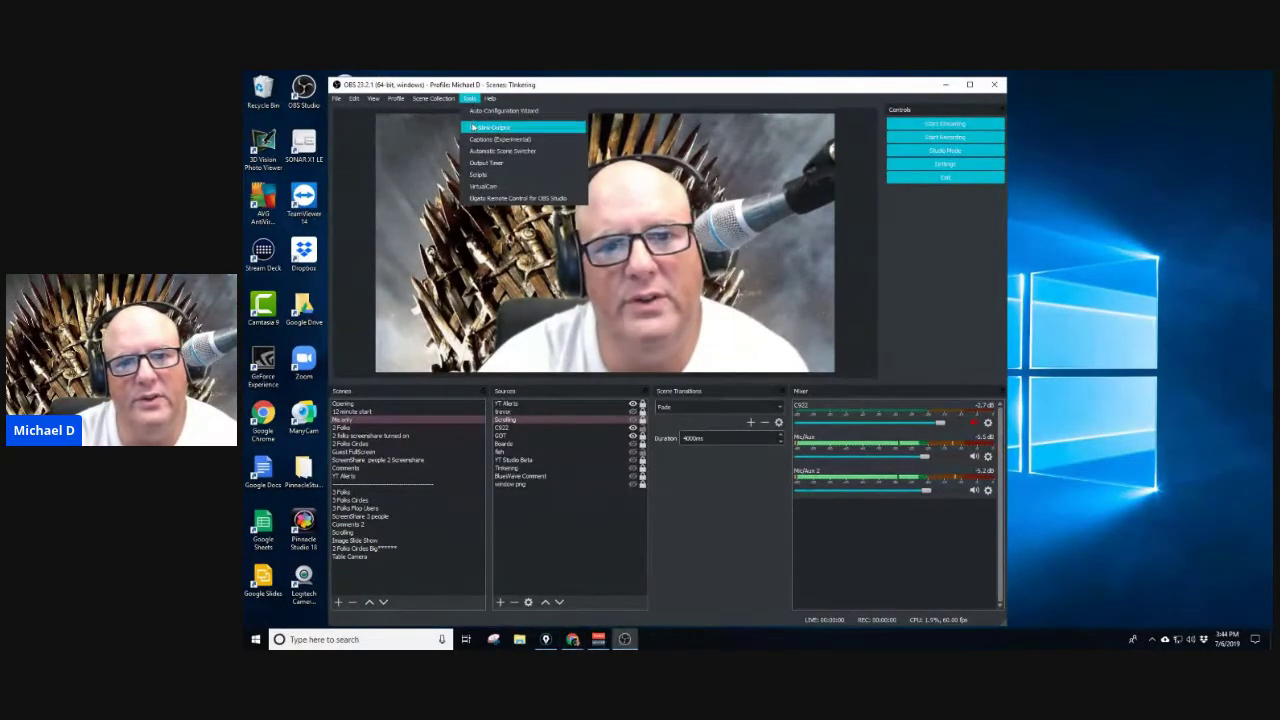
pyautogui.click(497, 188)
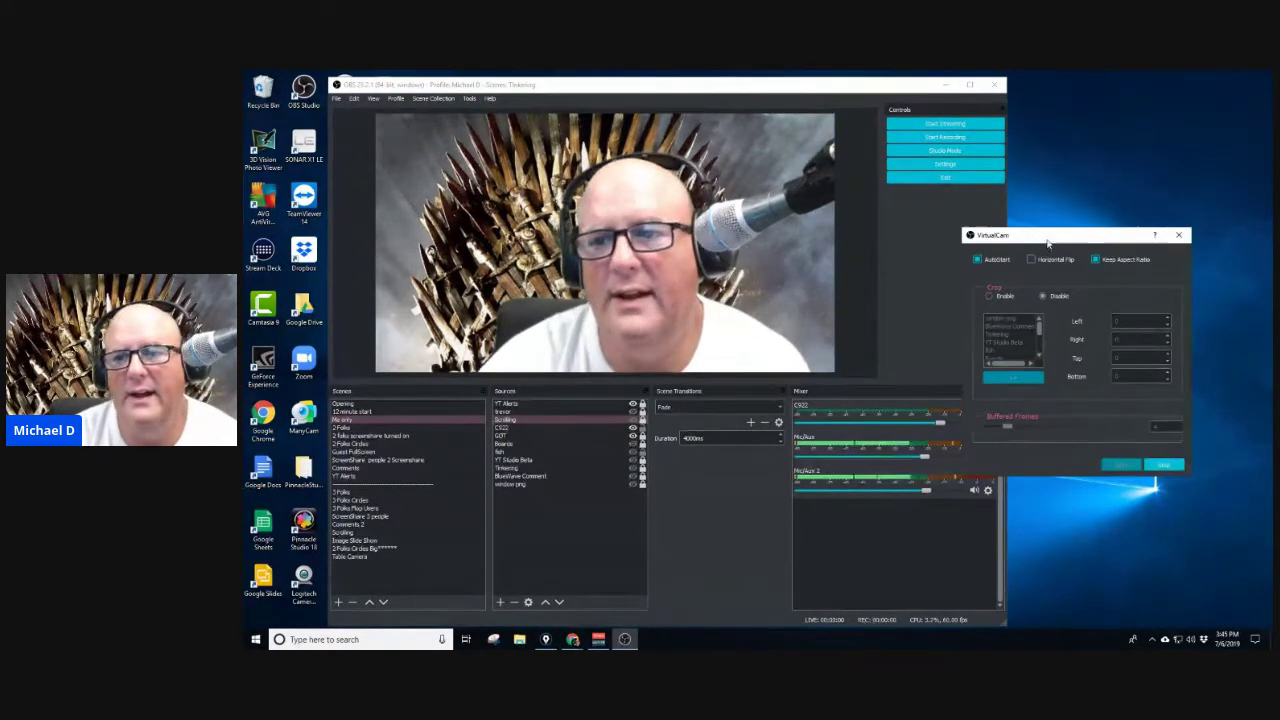
pyautogui.moveTo(1050, 237); pyautogui.dragTo(1082, 215)
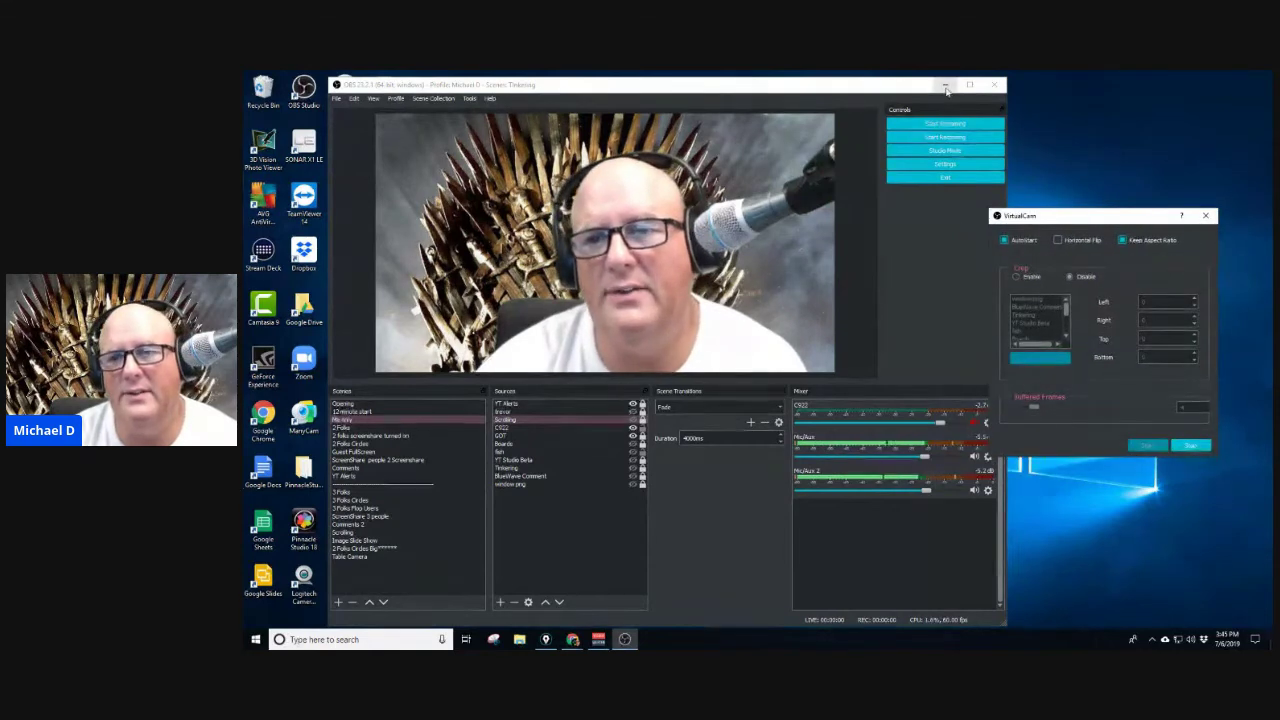
# Minimize and restore OBS with VirtualCam running, and review the VirtualCam settings before closing the dialog
pyautogui.click(946, 86)
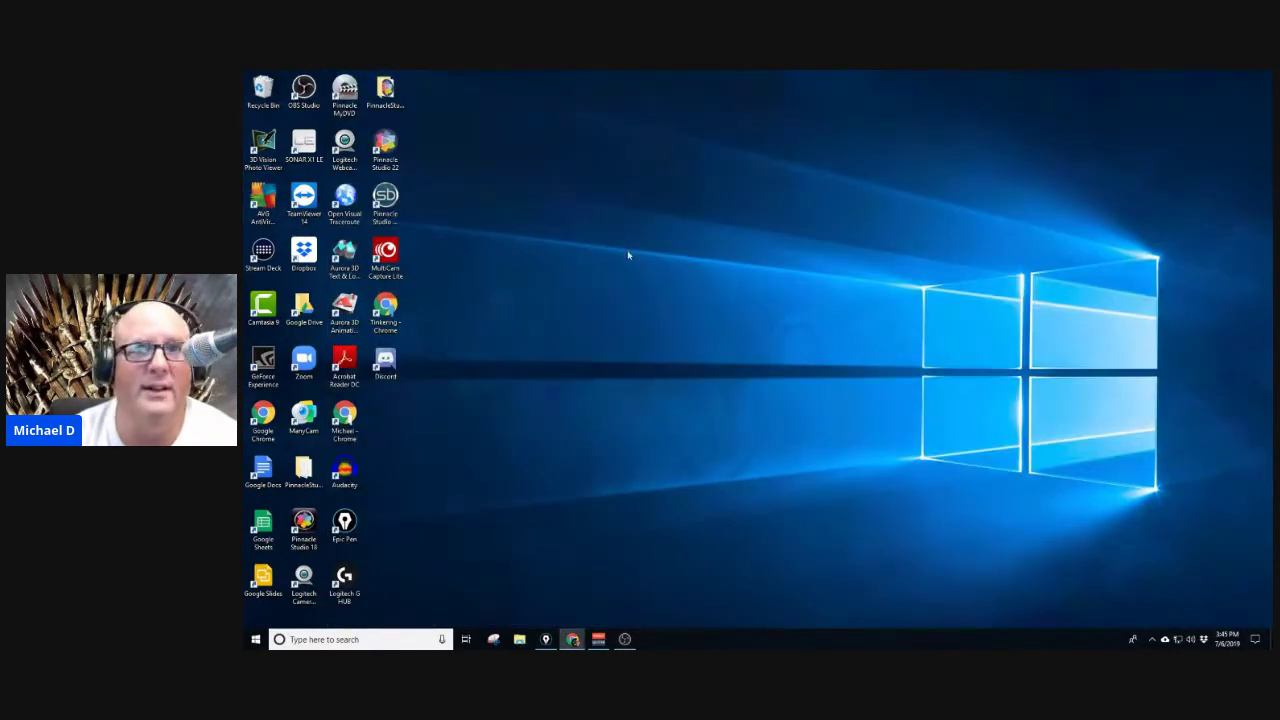
pyautogui.click(624, 639)
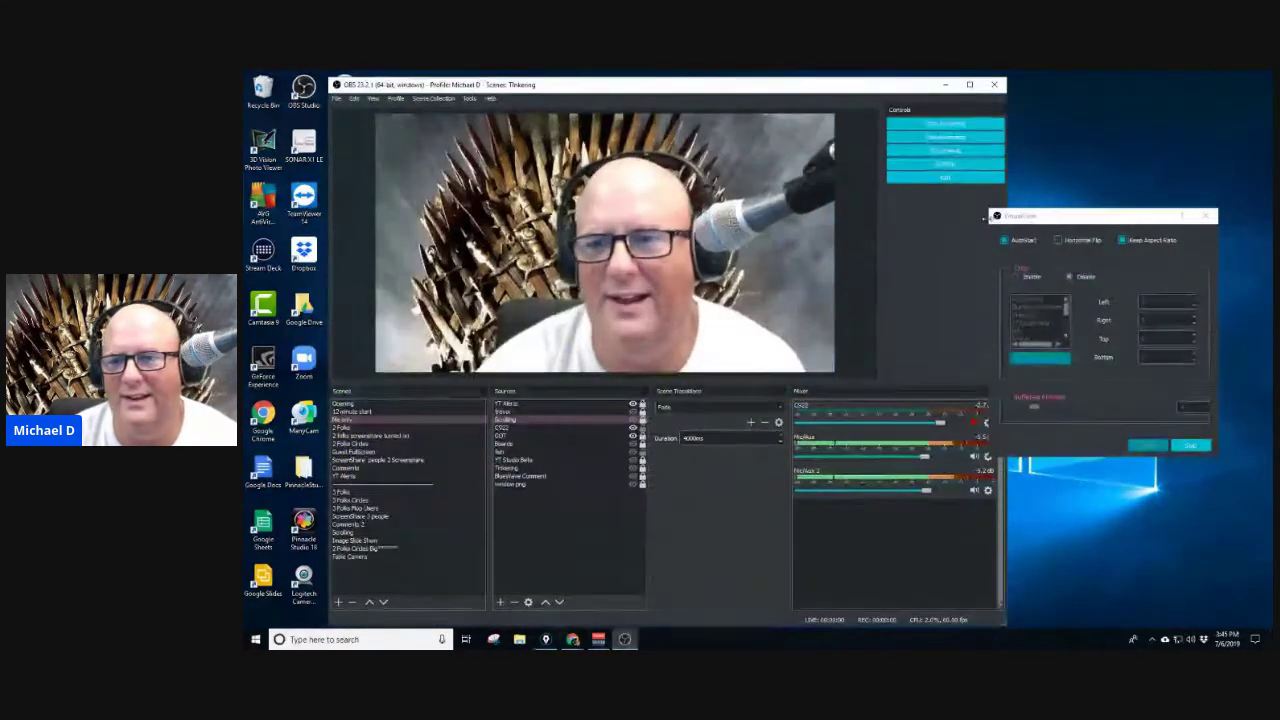
pyautogui.moveTo(1083, 218); pyautogui.dragTo(570, 139)
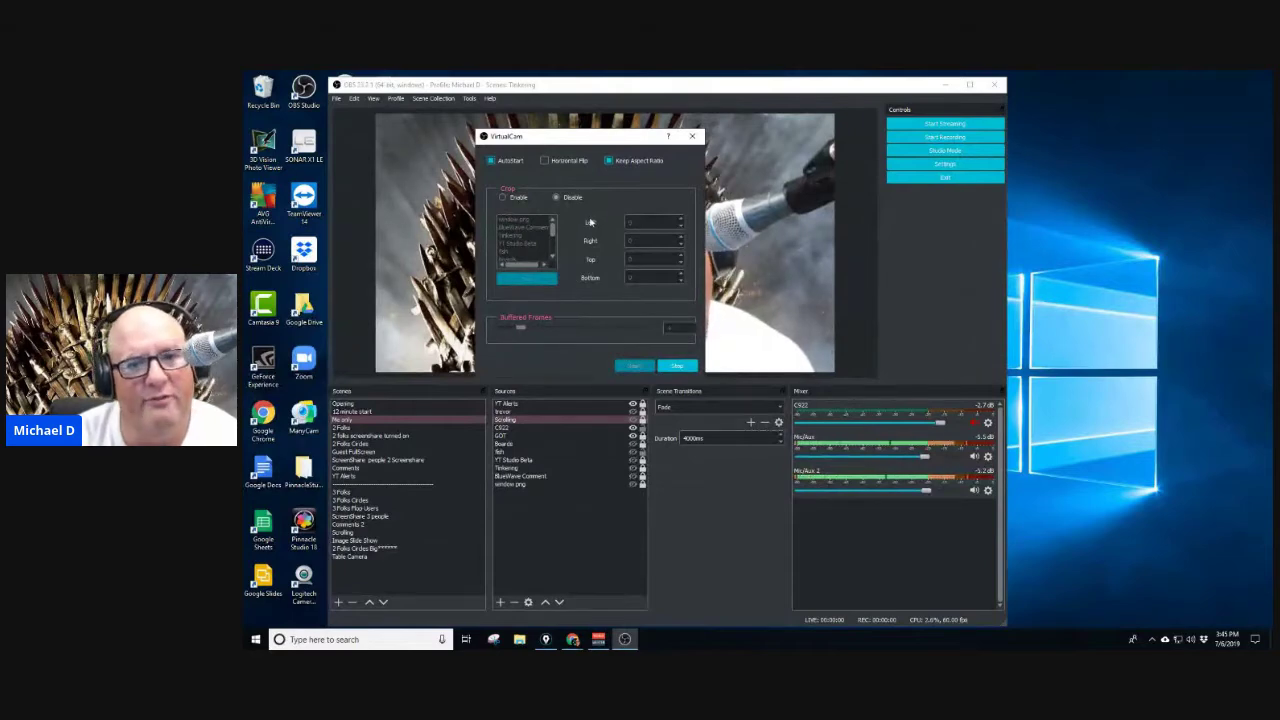
pyautogui.click(693, 137)
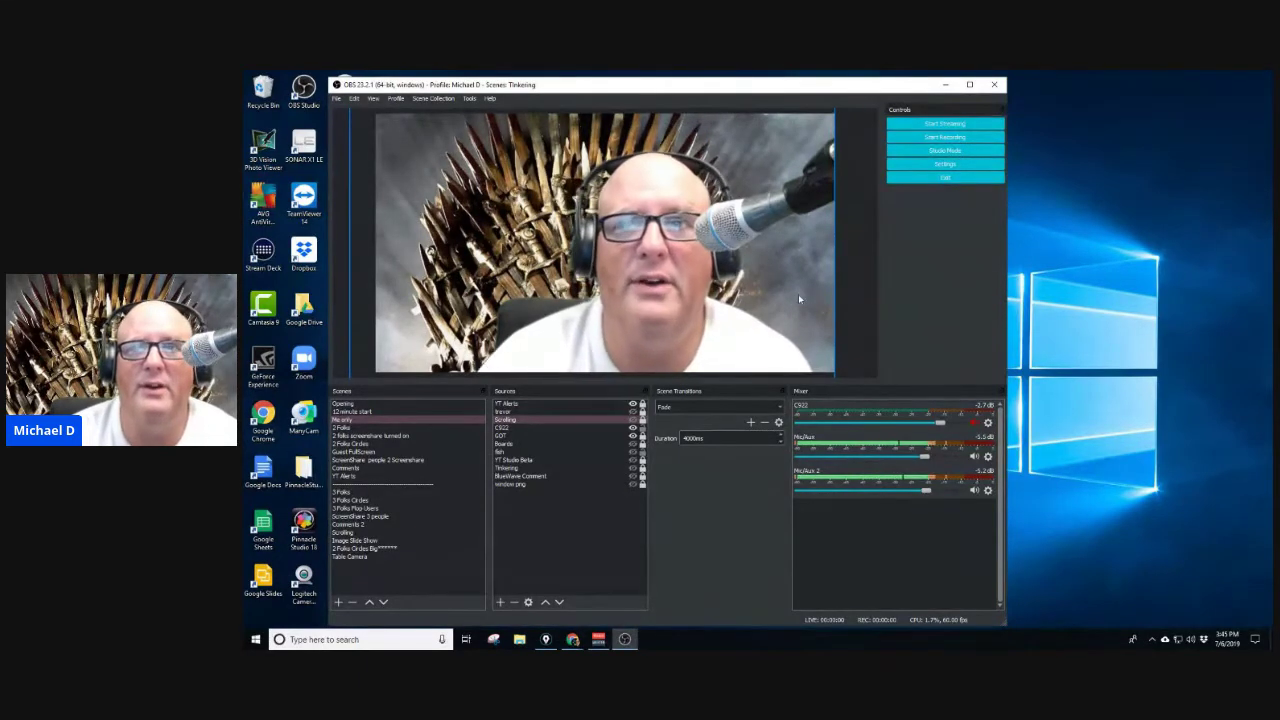